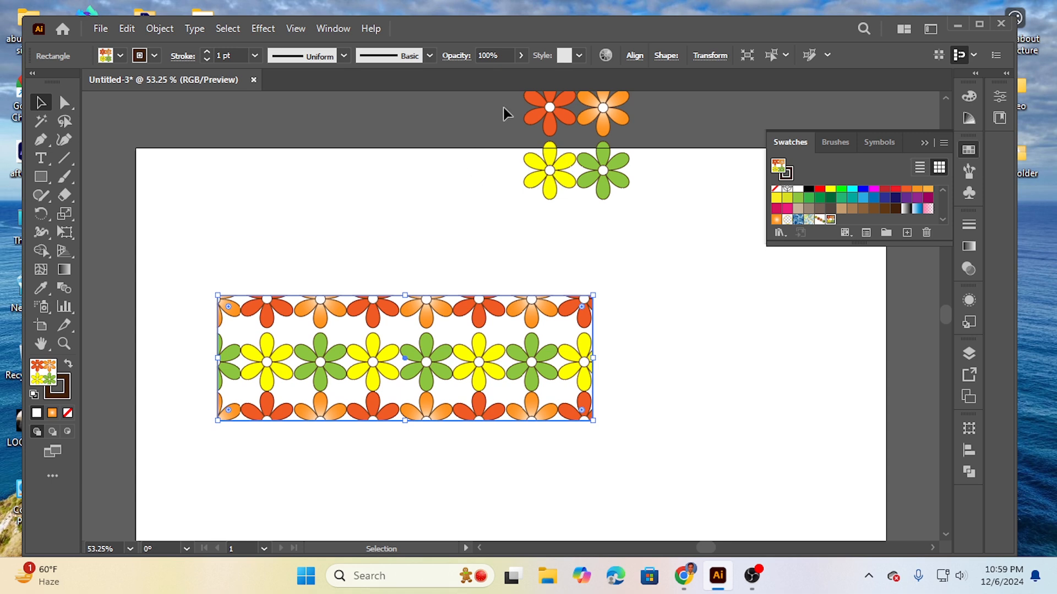
Step: Delete the four flowers and the flower-patterned rectangle from the document
{"action": "left_click_drag", "start_coordinate": [503, 107], "coordinate": [628, 197]}
{"action": "key", "text": "Delete"}
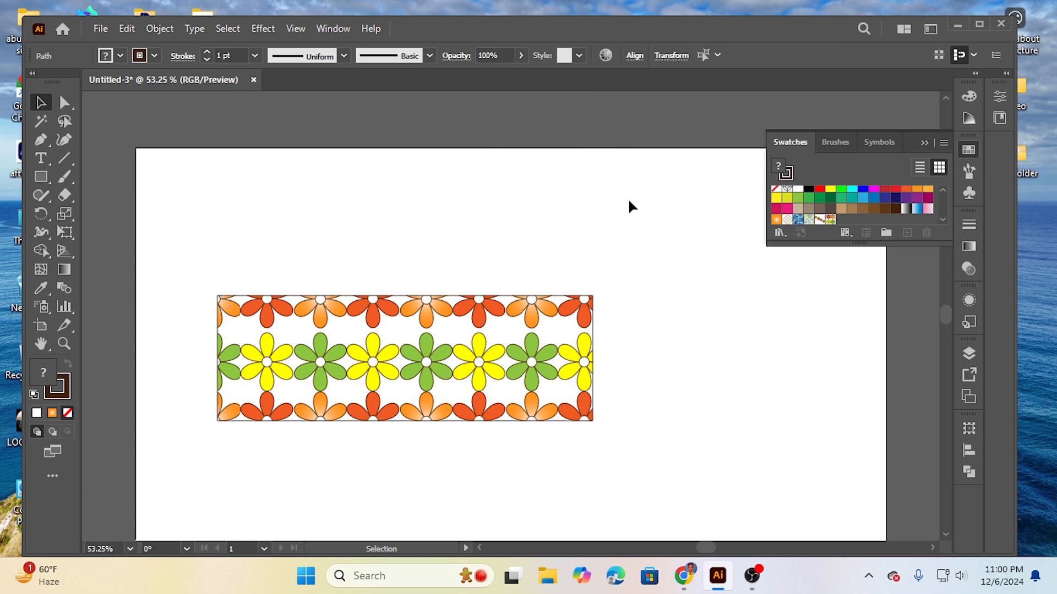
{"action": "left_click_drag", "start_coordinate": [641, 282], "coordinate": [435, 435]}
{"action": "key", "text": "Delete"}
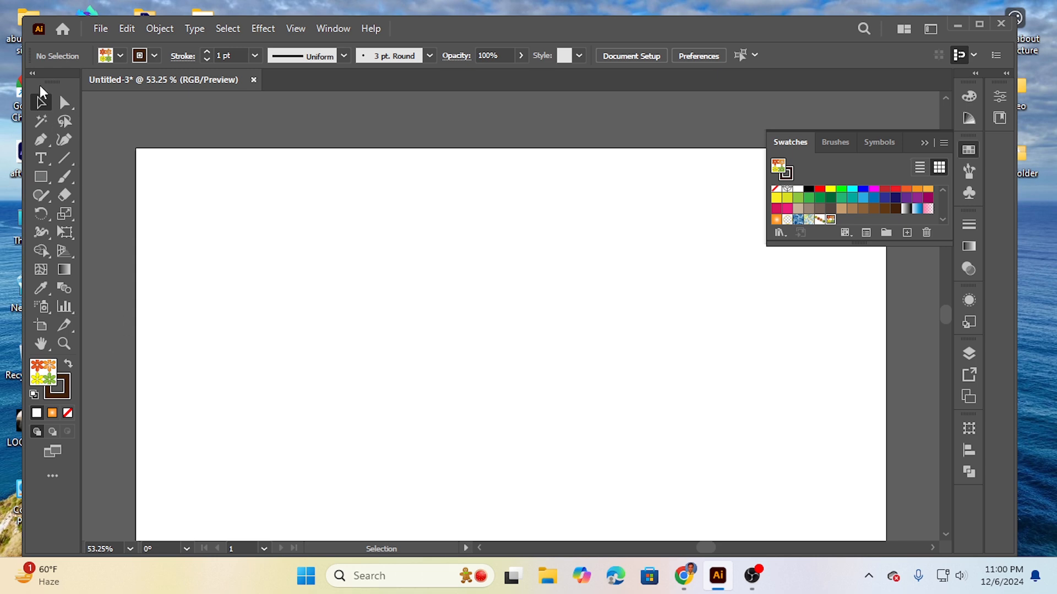
Step: Close the document without saving and create a new Letter document, 612 x 792 pt
{"action": "left_click", "coordinate": [253, 81]}
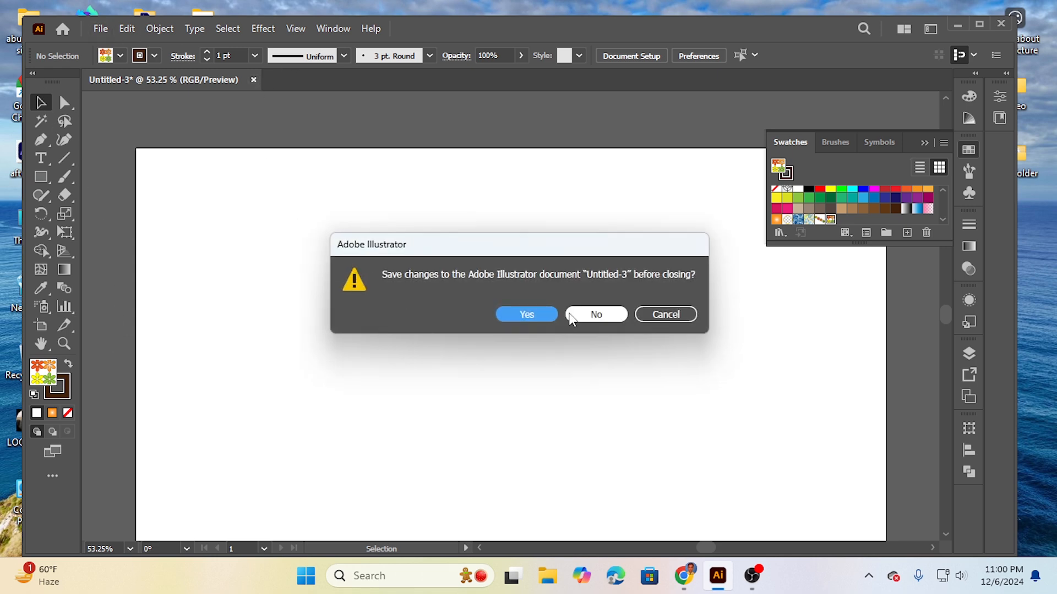
{"action": "left_click", "coordinate": [589, 316]}
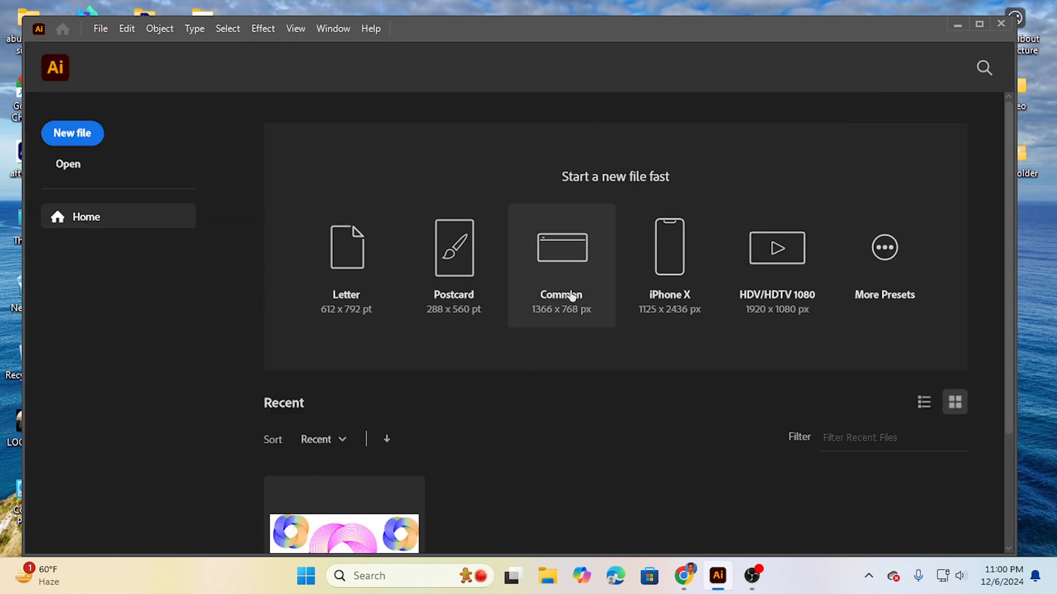
{"action": "left_click", "coordinate": [334, 296]}
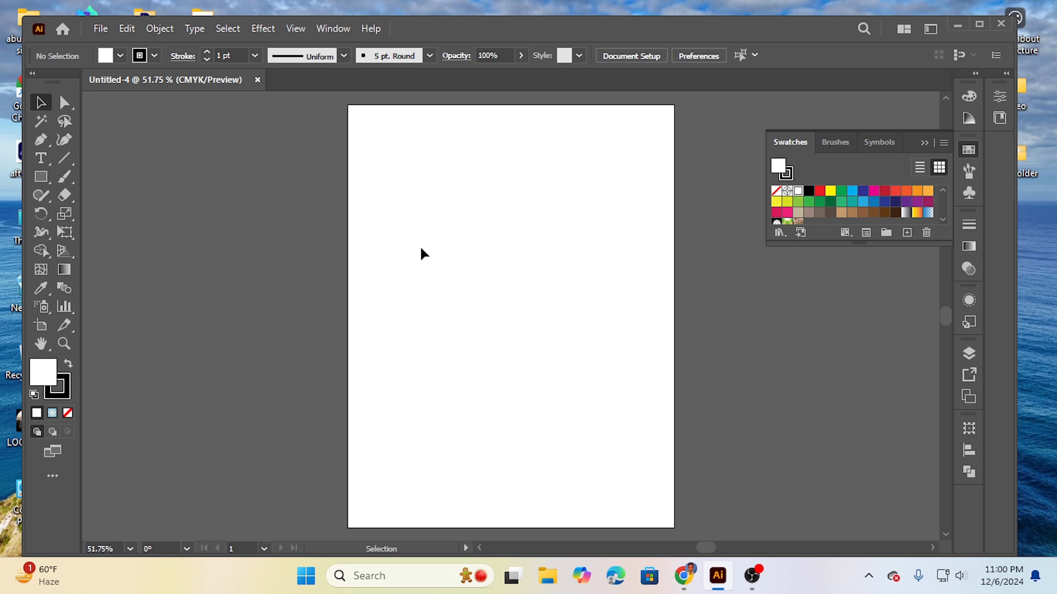
Step: Draw a large hexagon with the Polygon tool and move it fully onto the artboard, slightly above its middle
{"action": "left_click", "coordinate": [44, 176]}
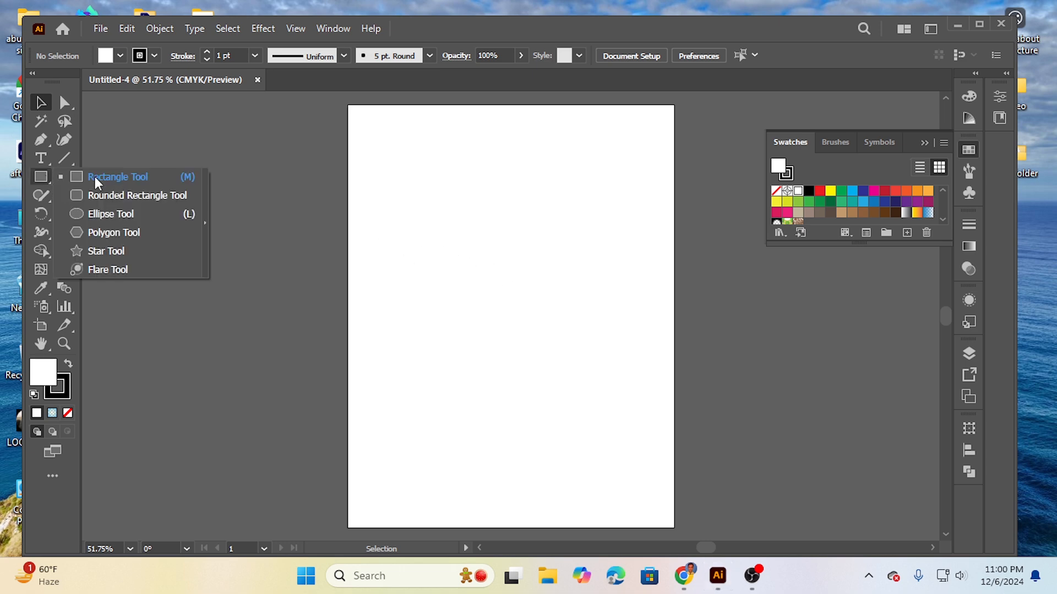
{"action": "left_click", "coordinate": [131, 232]}
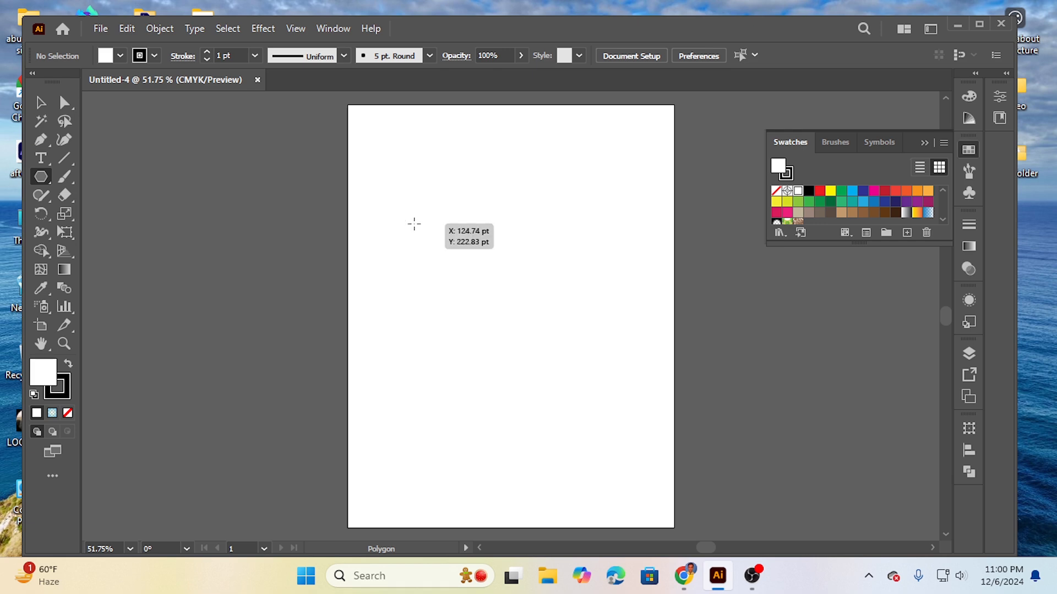
{"action": "left_click_drag", "start_coordinate": [417, 215], "coordinate": [482, 275]}
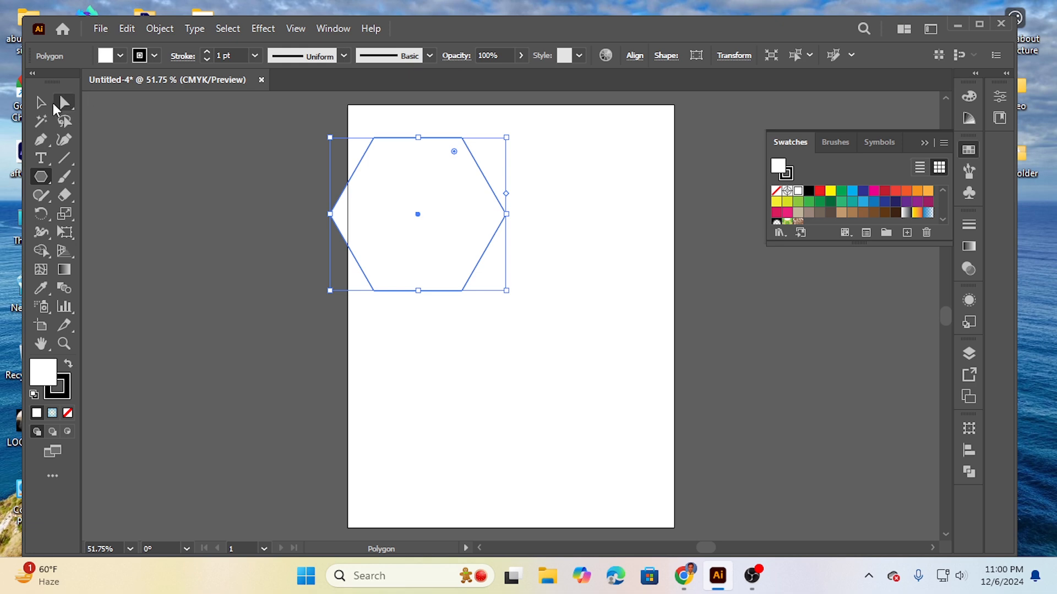
{"action": "left_click", "coordinate": [41, 105]}
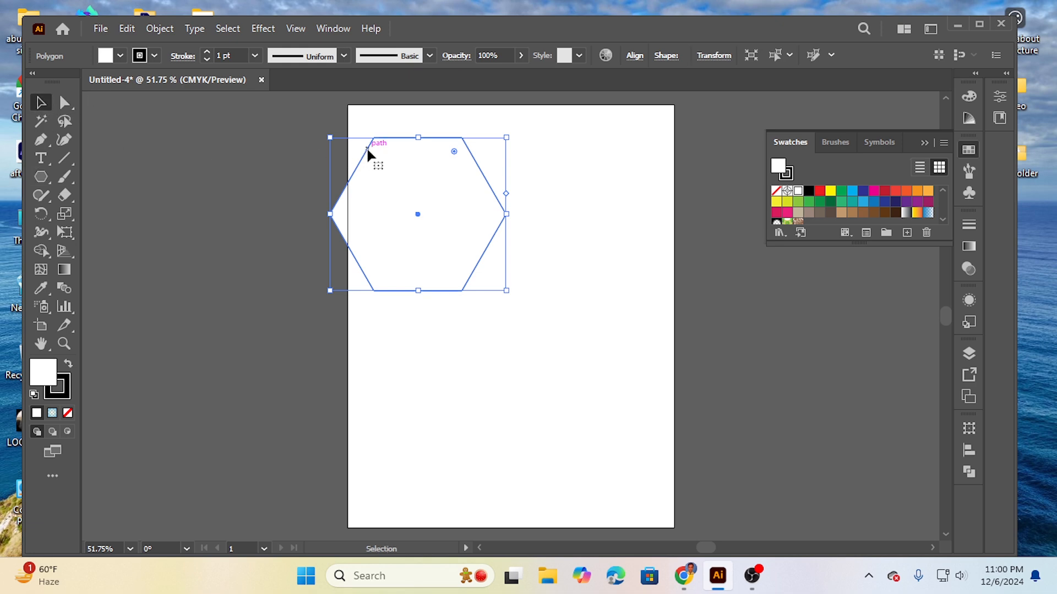
{"action": "left_click_drag", "start_coordinate": [368, 146], "coordinate": [441, 223]}
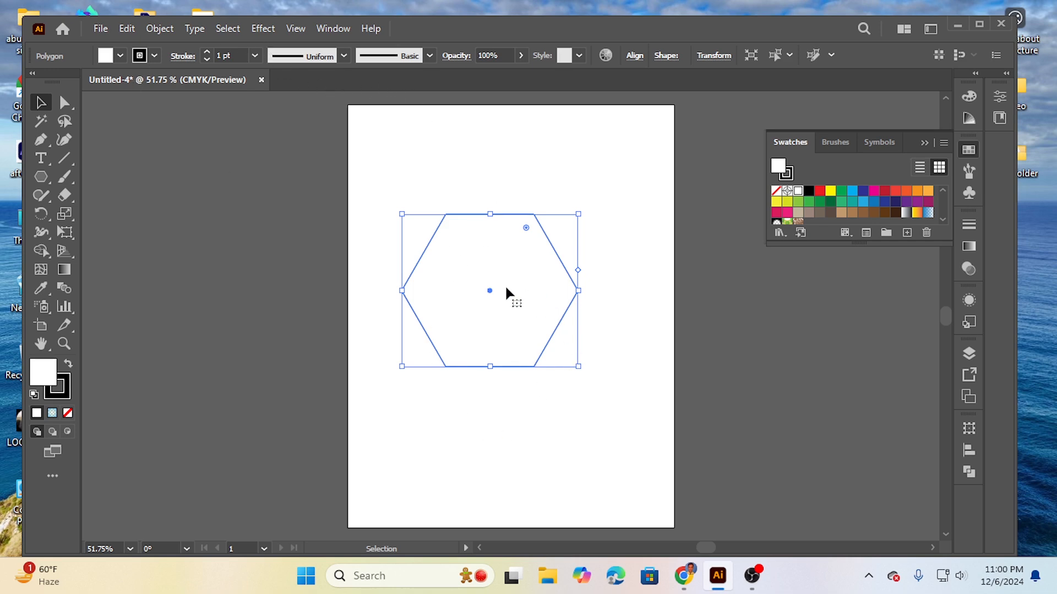
Step: Apply Pucker & Bloat at 84% to the hexagon to form a six-petal flower and fill it with yellow
{"action": "left_click", "coordinate": [263, 28]}
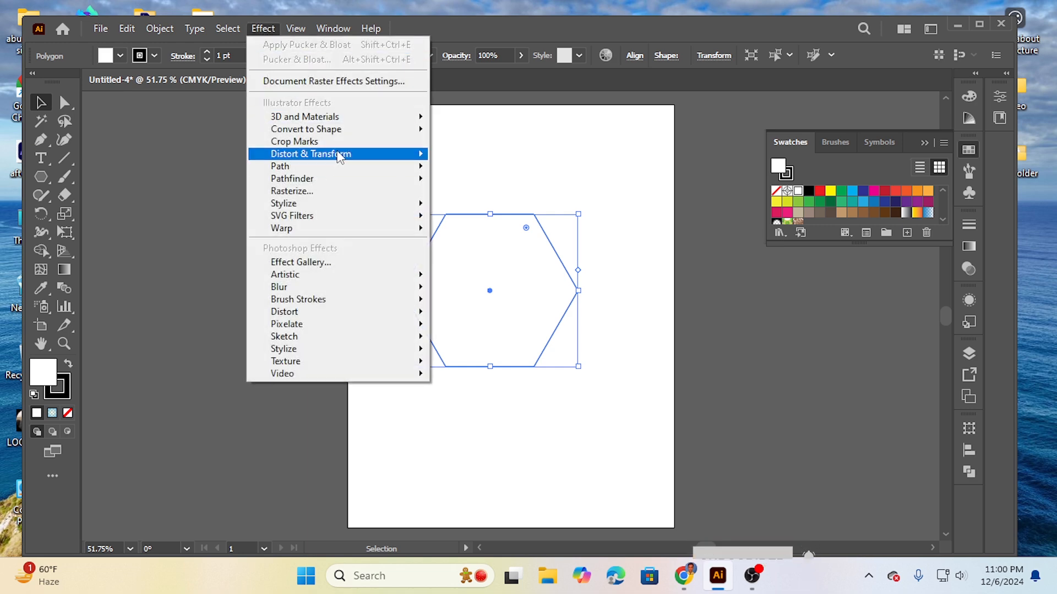
{"action": "mouse_move", "coordinate": [342, 154]}
{"action": "left_click", "coordinate": [487, 174]}
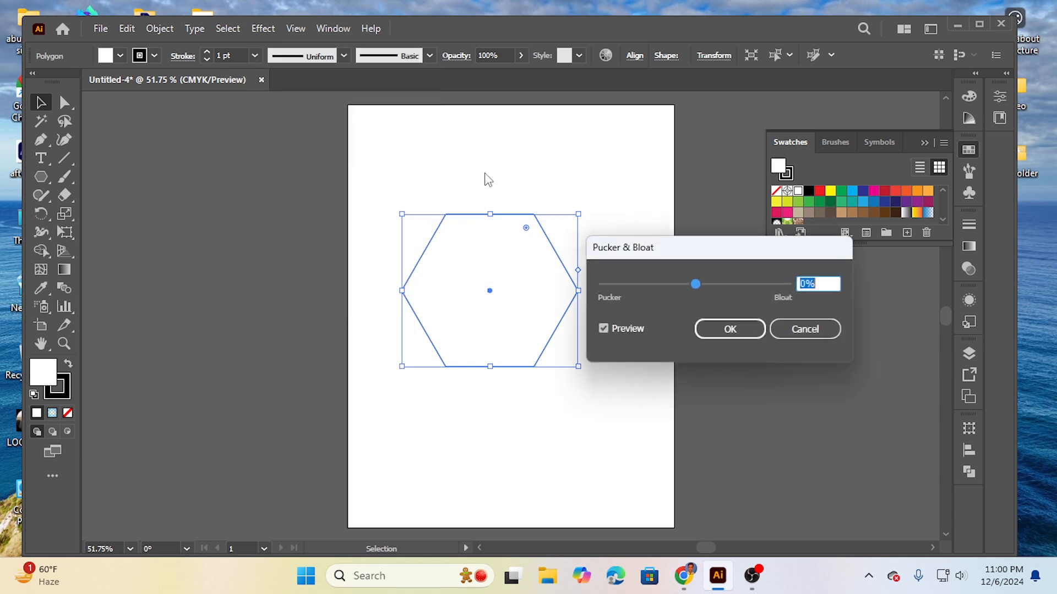
{"action": "left_click_drag", "start_coordinate": [698, 284], "coordinate": [732, 288]}
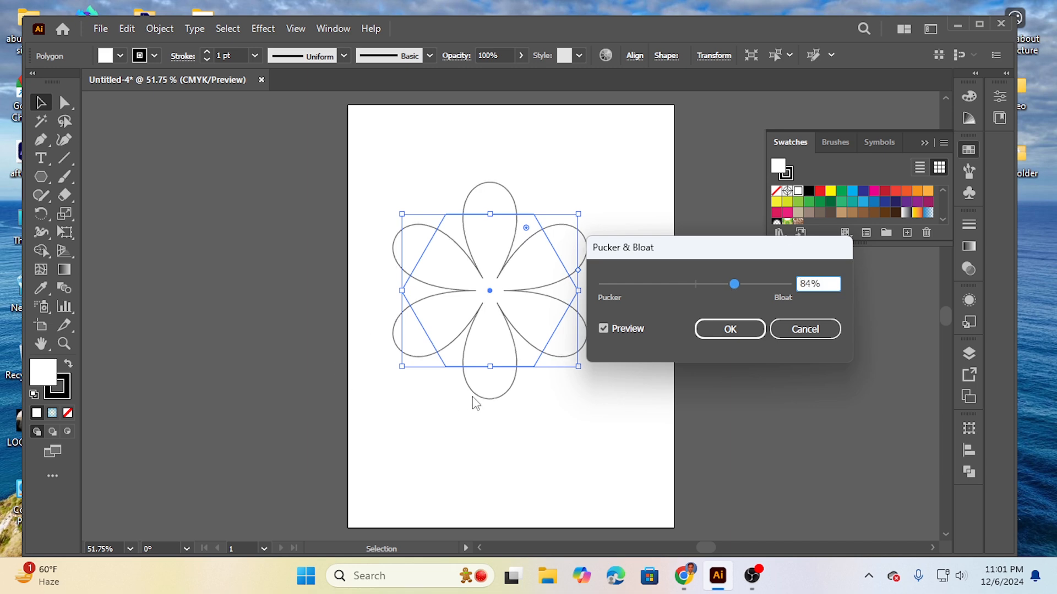
{"action": "left_click", "coordinate": [732, 328]}
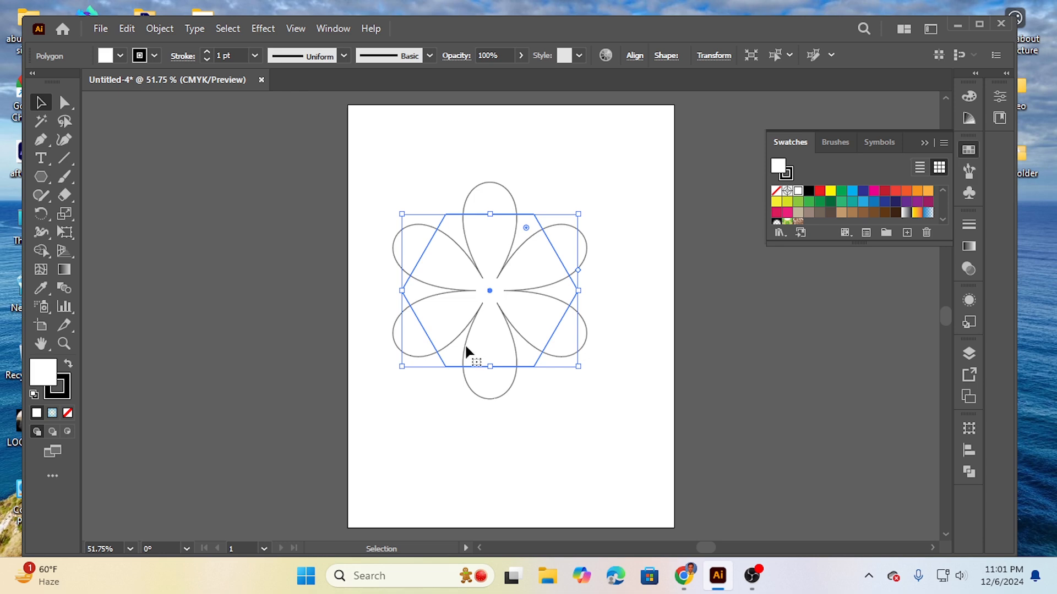
{"action": "left_click", "coordinate": [829, 190]}
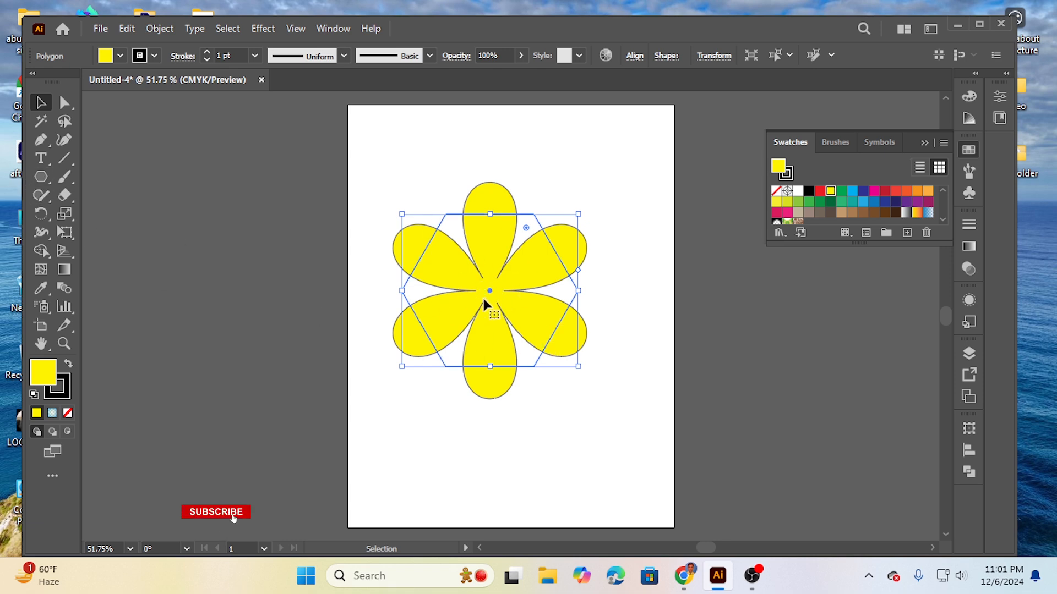
Step: Draw a small circle with the Ellipse tool in the artboard's empty upper-left area and fill it with white
{"action": "left_click", "coordinate": [41, 176]}
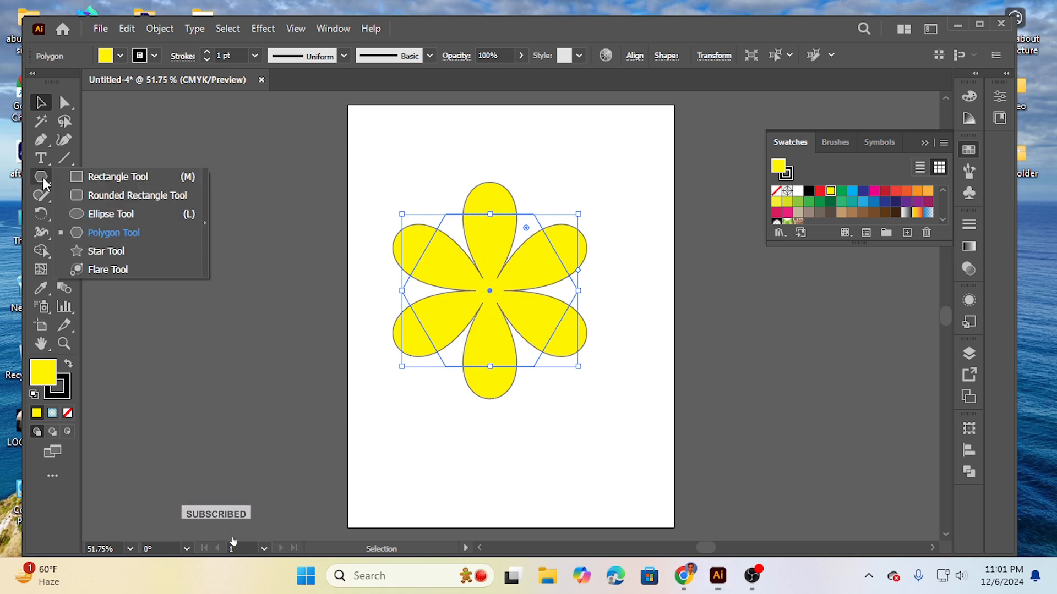
{"action": "left_click", "coordinate": [108, 218]}
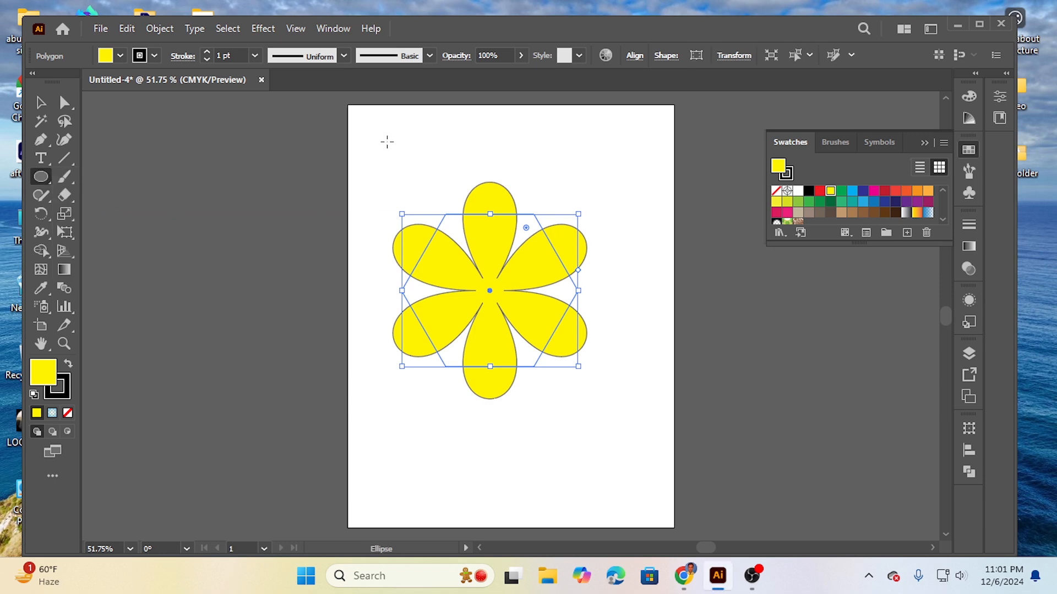
{"action": "left_click_drag", "start_coordinate": [387, 143], "coordinate": [407, 161]}
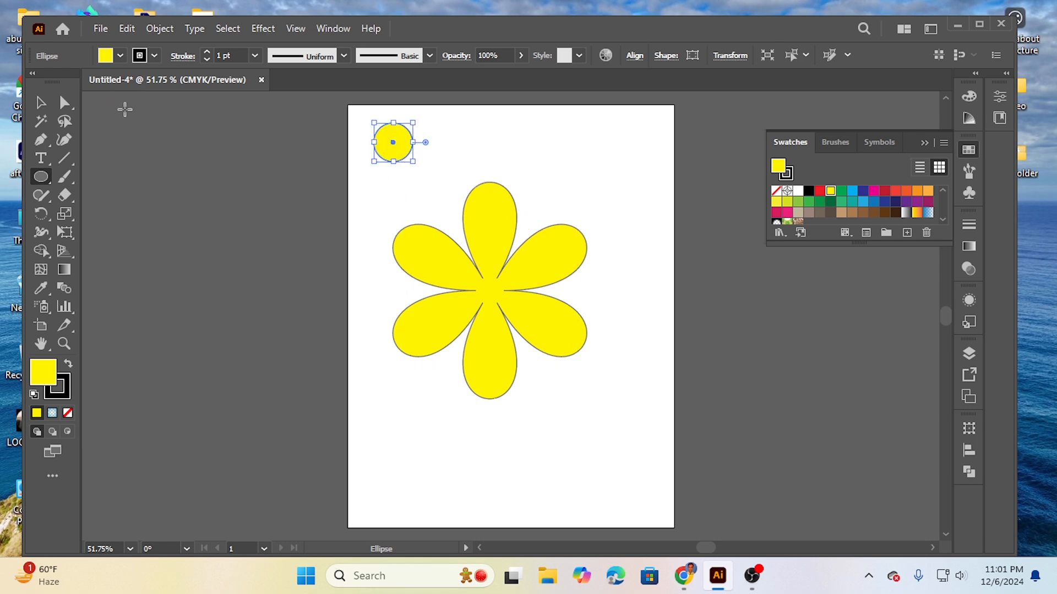
{"action": "left_click", "coordinate": [121, 55]}
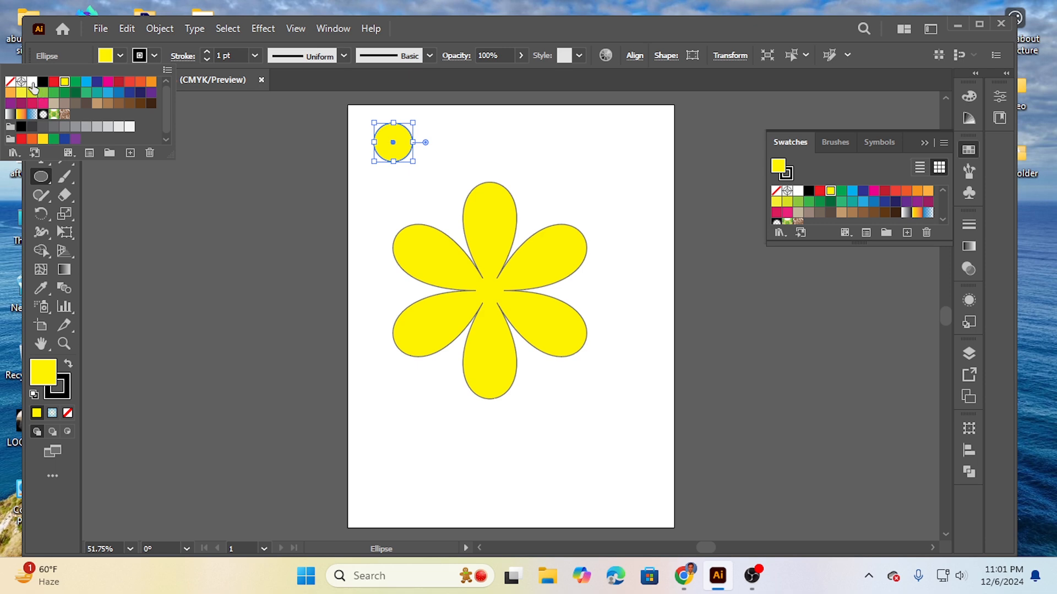
{"action": "left_click", "coordinate": [32, 82]}
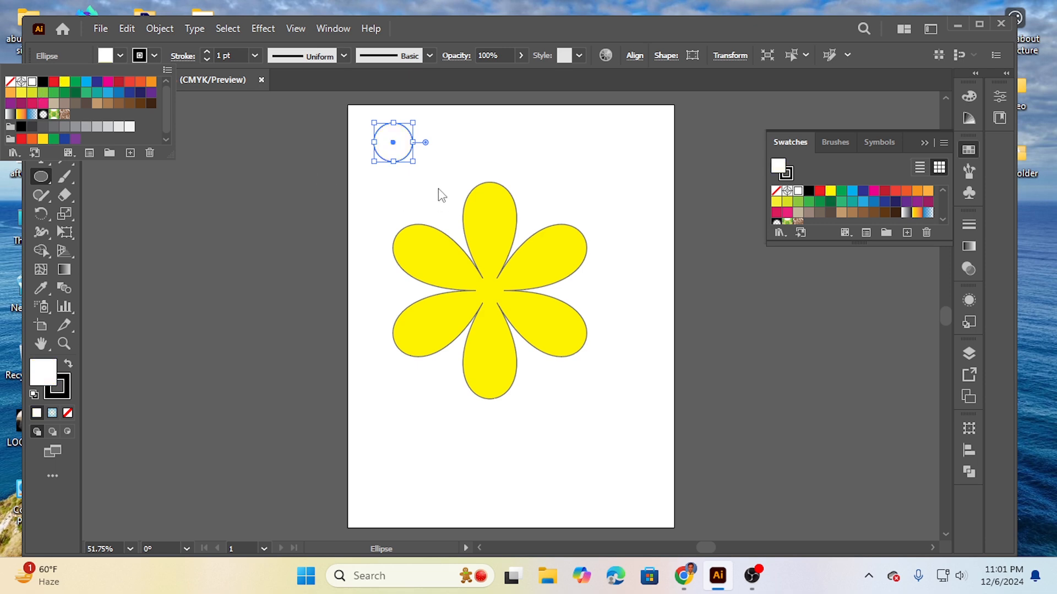
Step: Move the white circle onto the centre of the yellow flower and deselect it
{"action": "left_click", "coordinate": [396, 144]}
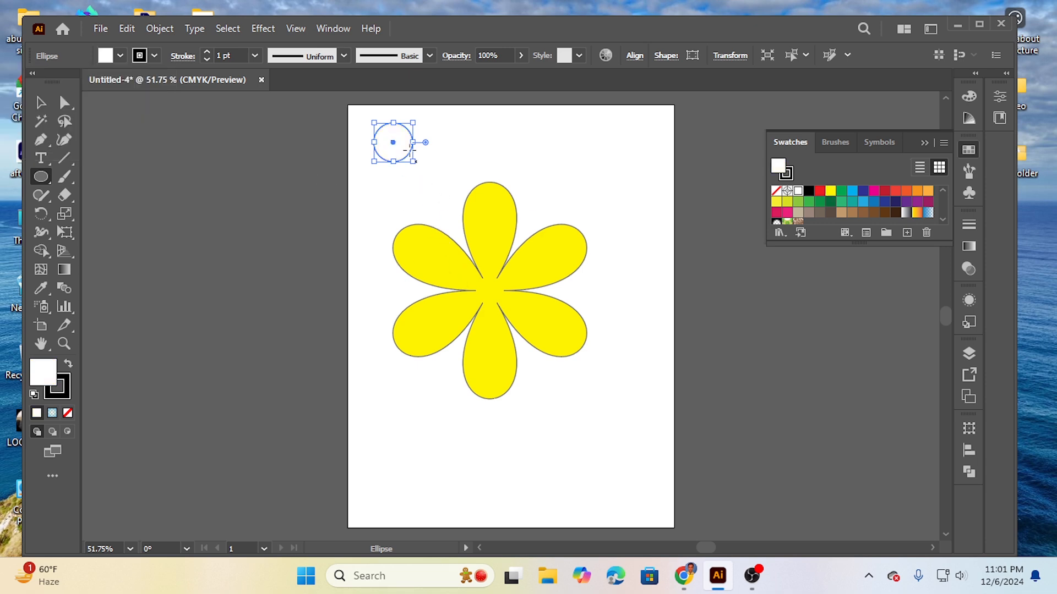
{"action": "left_click_drag", "start_coordinate": [391, 141], "coordinate": [488, 299]}
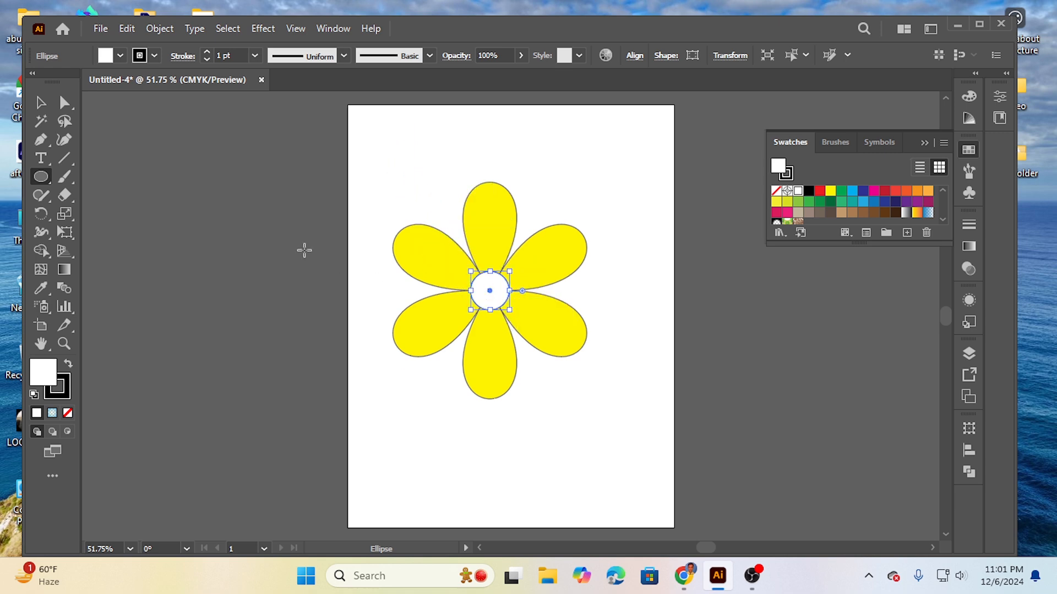
{"action": "left_click", "coordinate": [257, 253]}
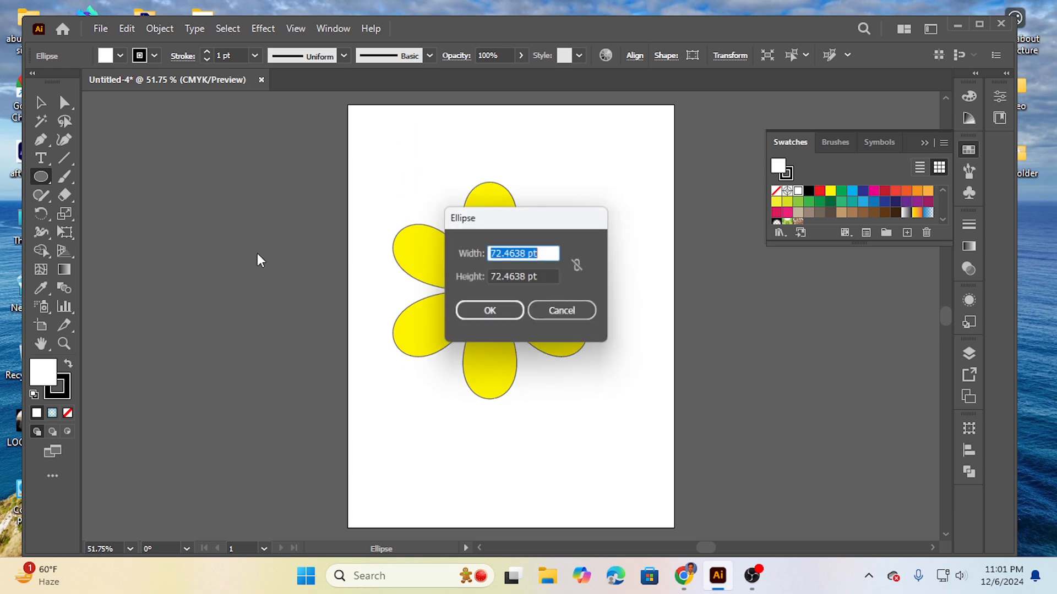
{"action": "left_click", "coordinate": [572, 313]}
{"action": "left_click", "coordinate": [39, 104]}
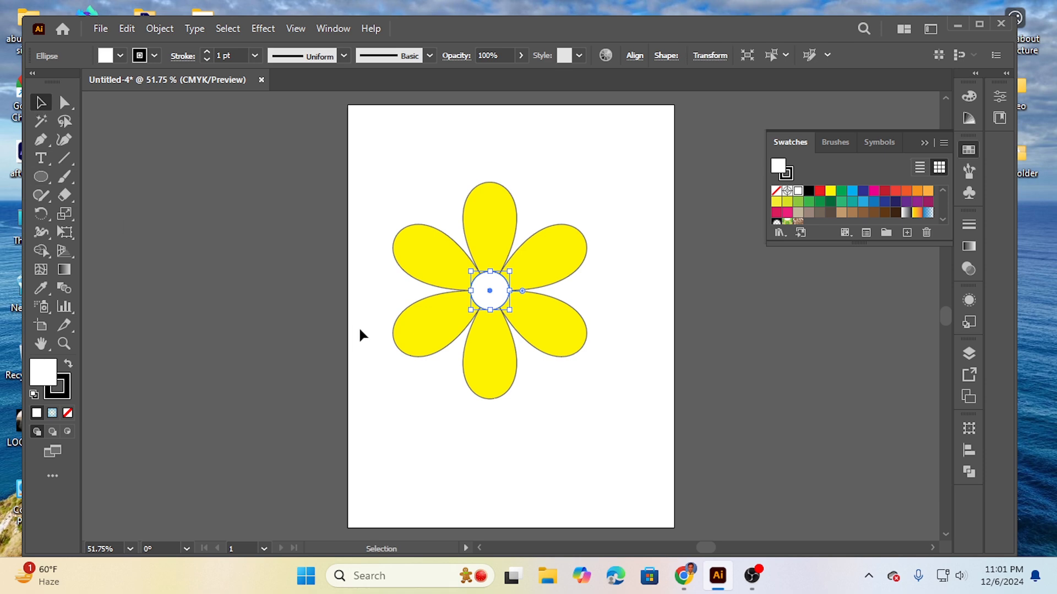
{"action": "left_click", "coordinate": [375, 294]}
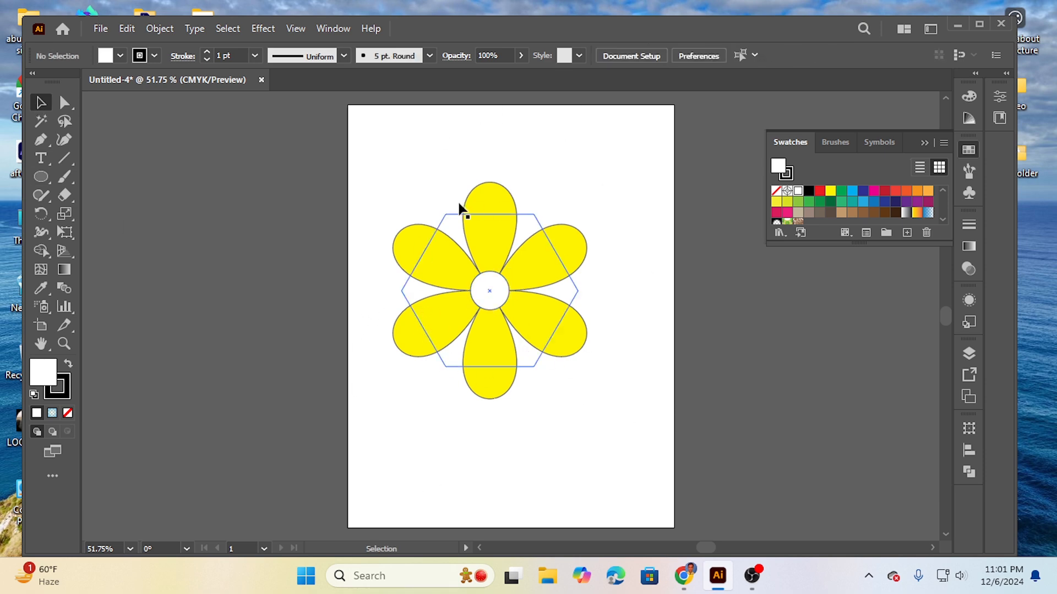
Step: Scale the flower and its white centre together down to about a quarter of their size, keeping them centred in place
{"action": "left_click_drag", "start_coordinate": [384, 188], "coordinate": [567, 395]}
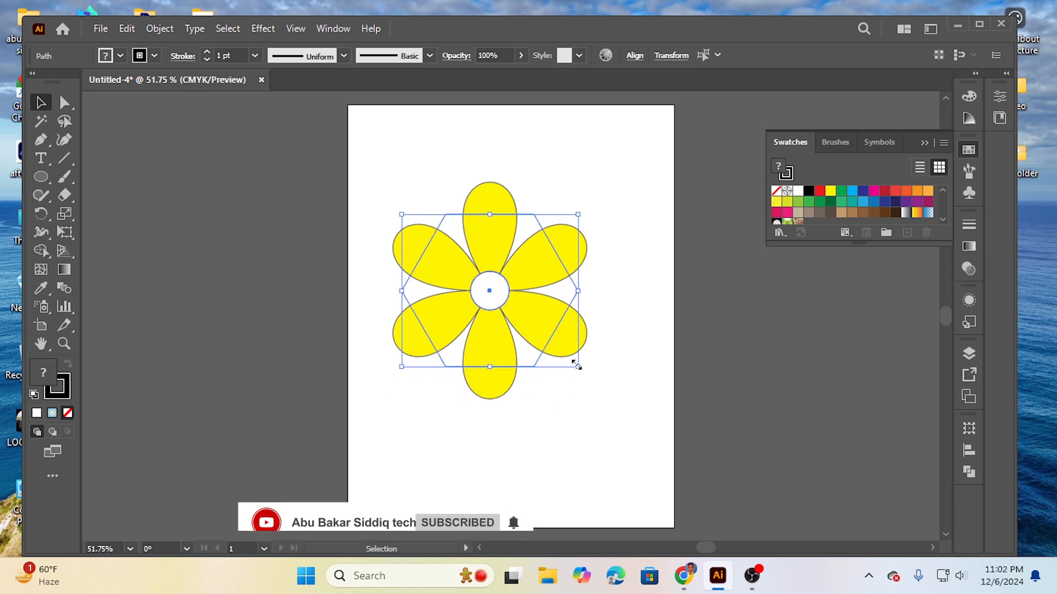
{"action": "left_click_drag", "start_coordinate": [575, 365], "coordinate": [514, 311]}
{"action": "left_click", "coordinate": [521, 345]}
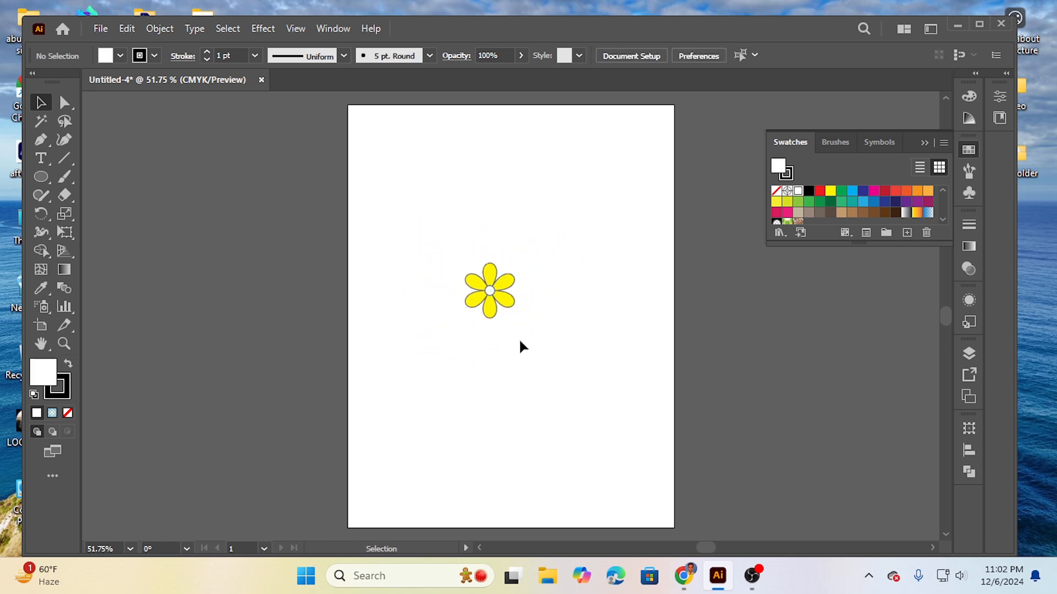
Step: Duplicate the small flower twice, placing one copy to its upper left and one to its upper right
{"action": "left_click_drag", "start_coordinate": [421, 237], "coordinate": [543, 361]}
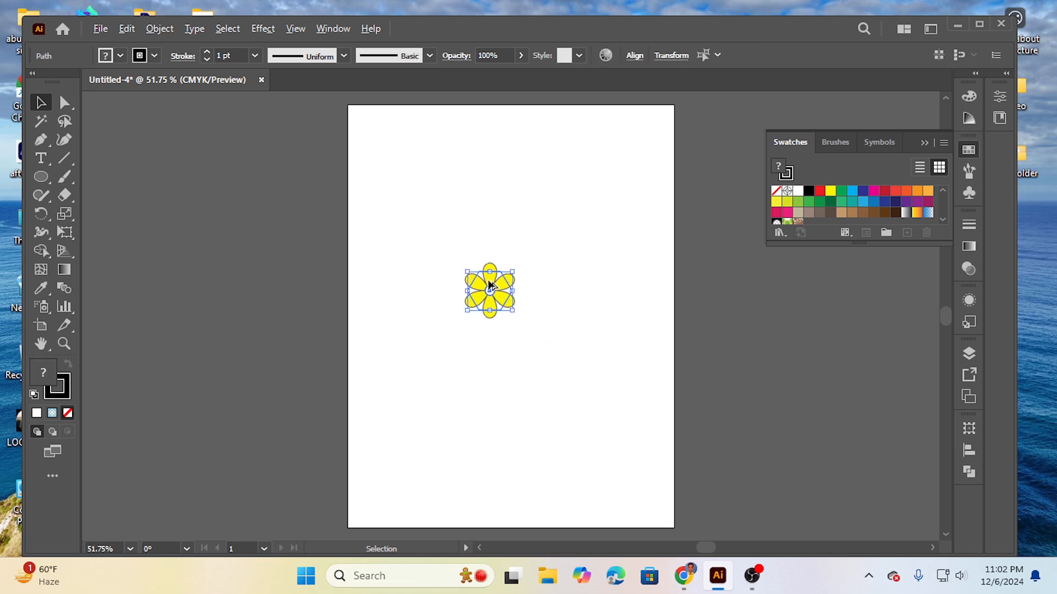
{"action": "left_click_drag", "start_coordinate": [490, 286], "coordinate": [451, 230]}
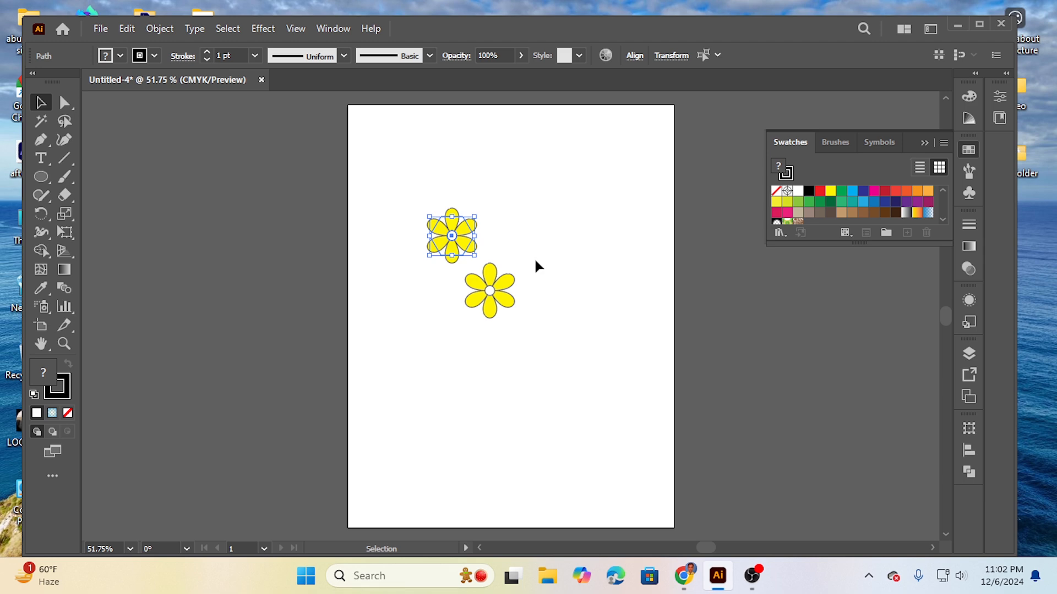
{"action": "left_click", "coordinate": [506, 379]}
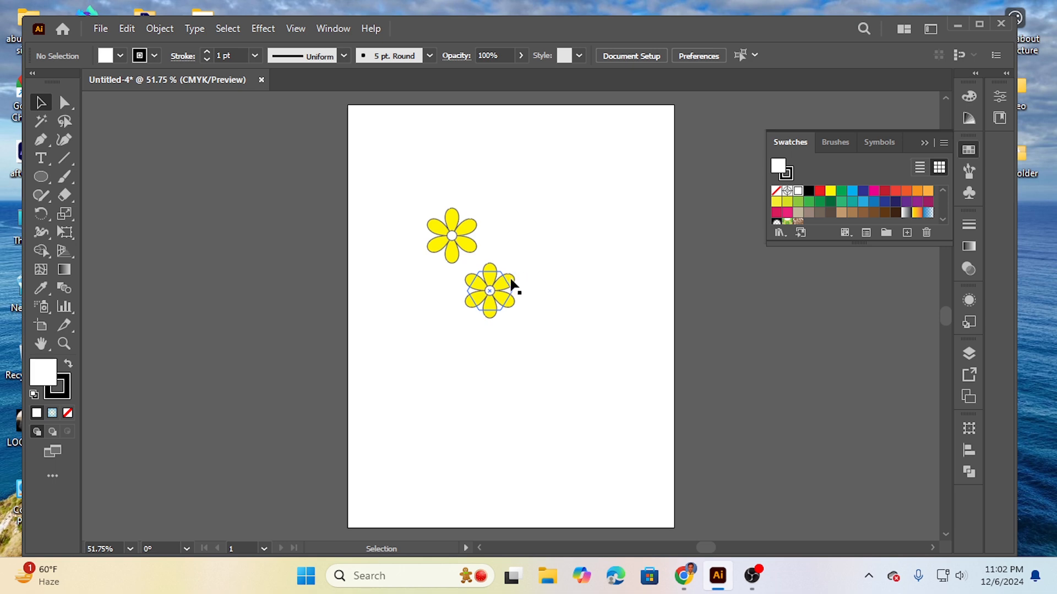
{"action": "key", "text": "alt"}
{"action": "left_click_drag", "start_coordinate": [436, 292], "coordinate": [519, 242]}
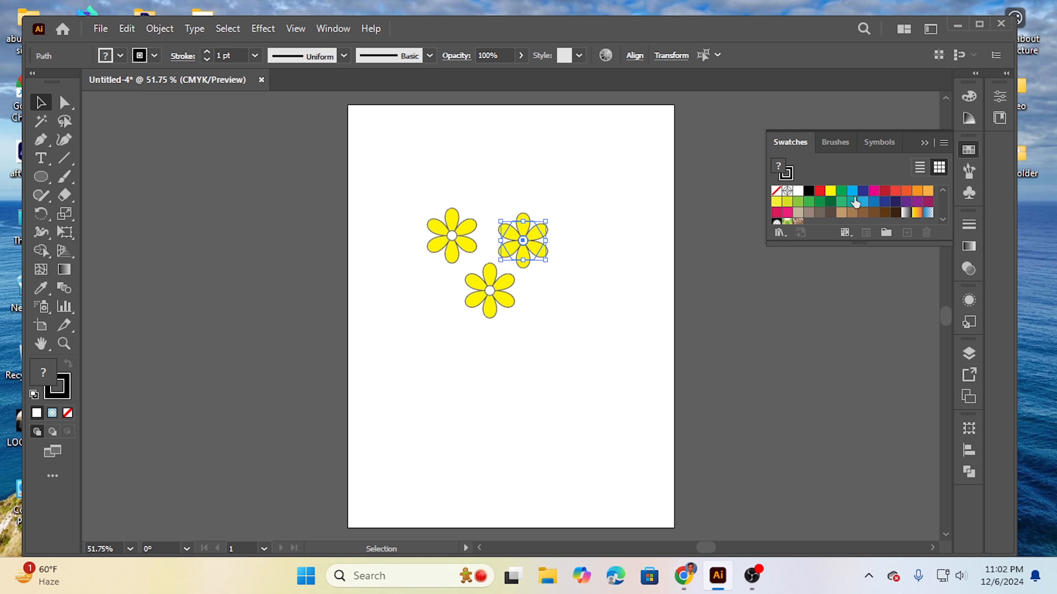
{"action": "left_click", "coordinate": [554, 317]}
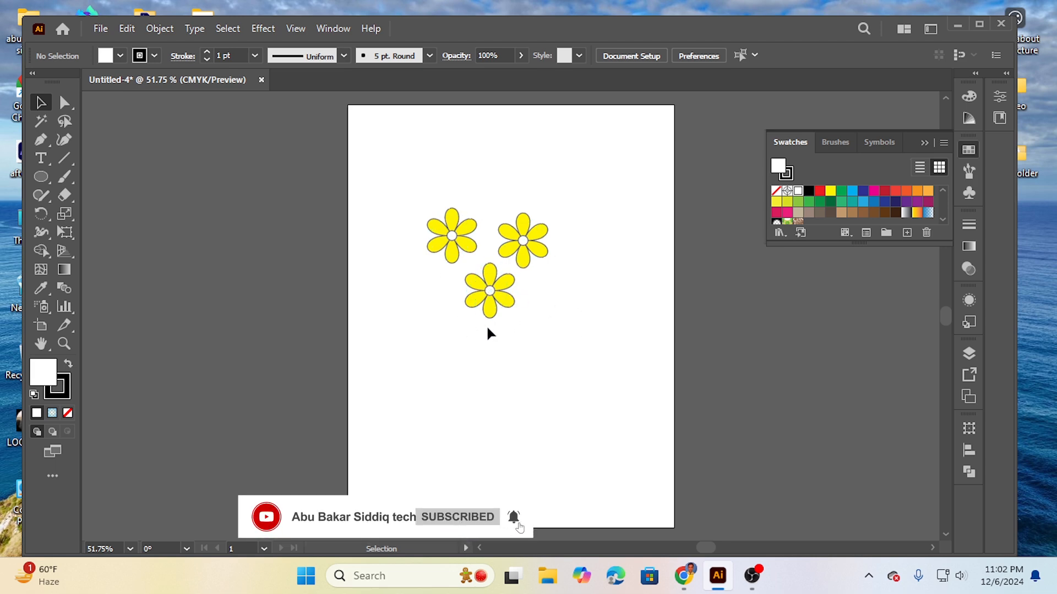
Step: Fill the lower flower with the light-blue radial gradient and deselect it
{"action": "left_click", "coordinate": [510, 300]}
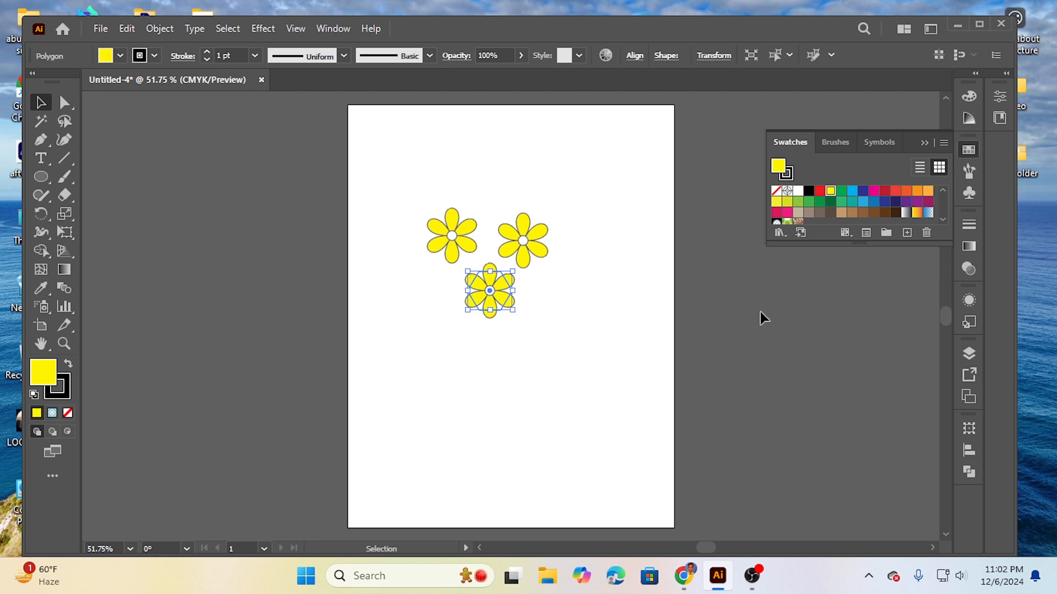
{"action": "left_click", "coordinate": [971, 246]}
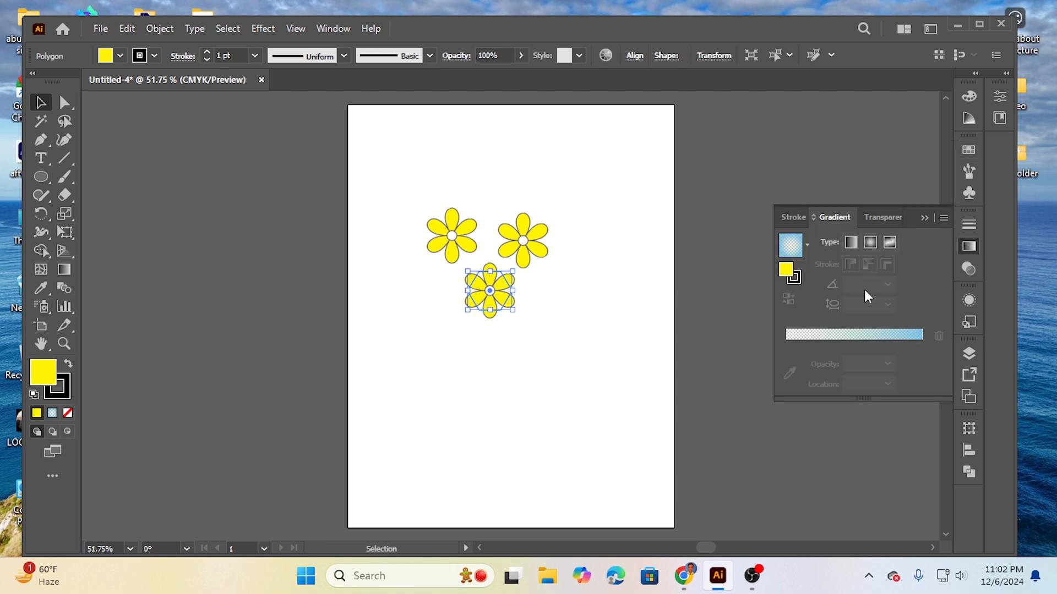
{"action": "left_click", "coordinate": [564, 313]}
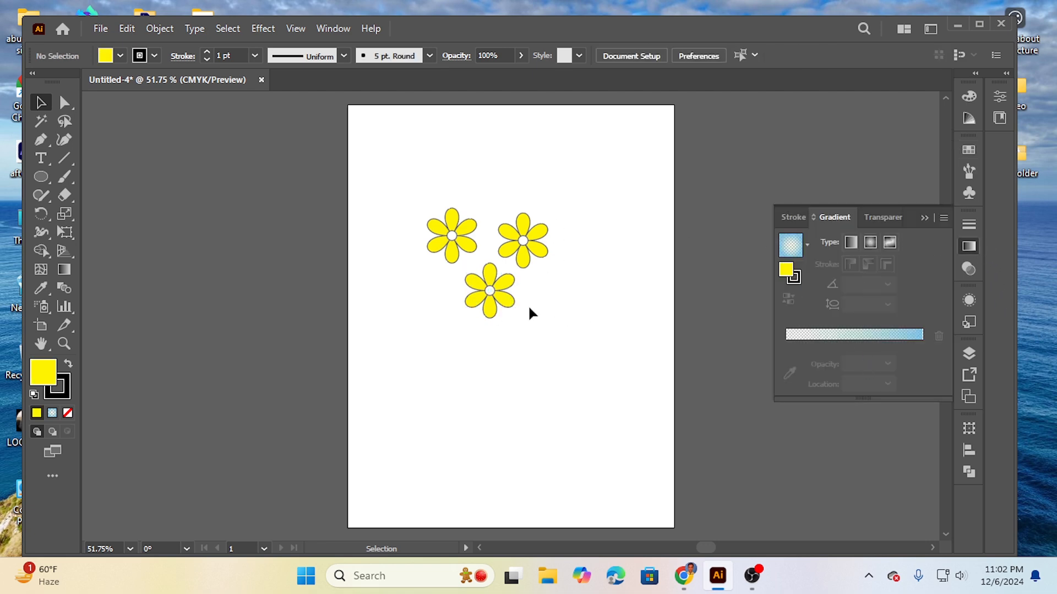
{"action": "left_click", "coordinate": [512, 303]}
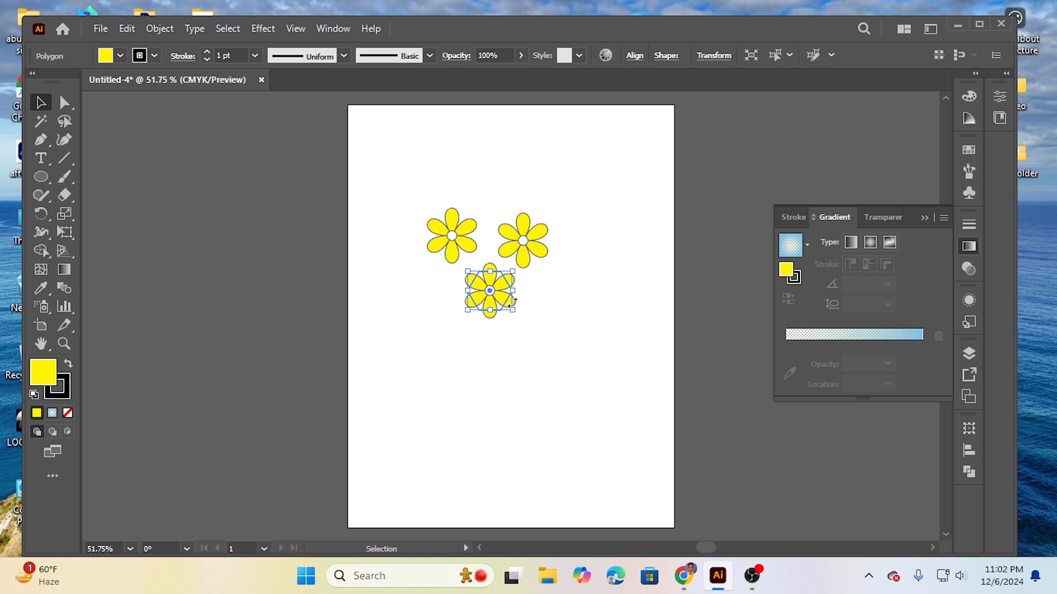
{"action": "left_click", "coordinate": [865, 331]}
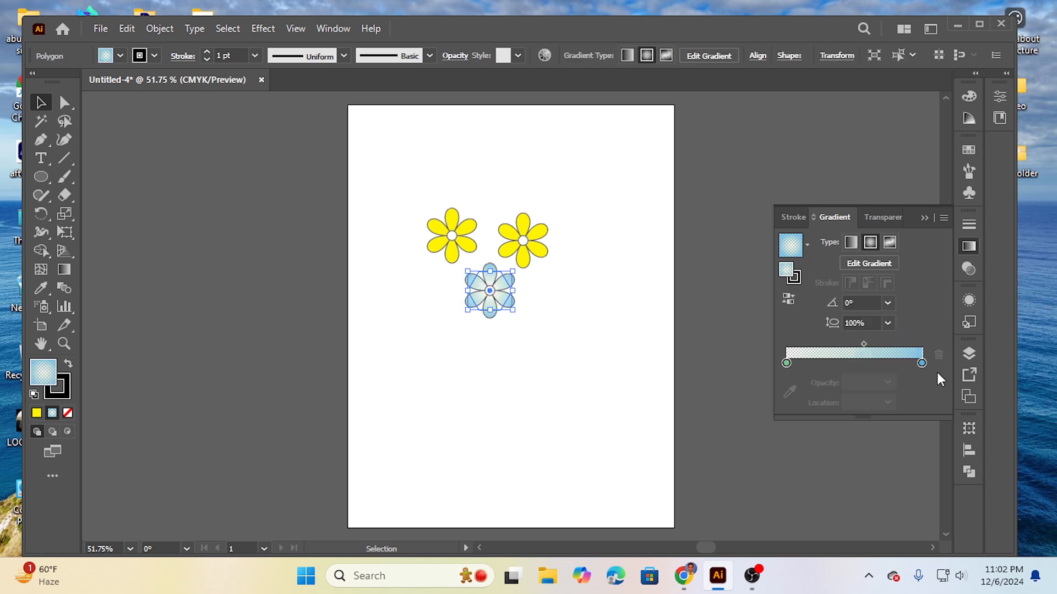
{"action": "double_click", "coordinate": [922, 362]}
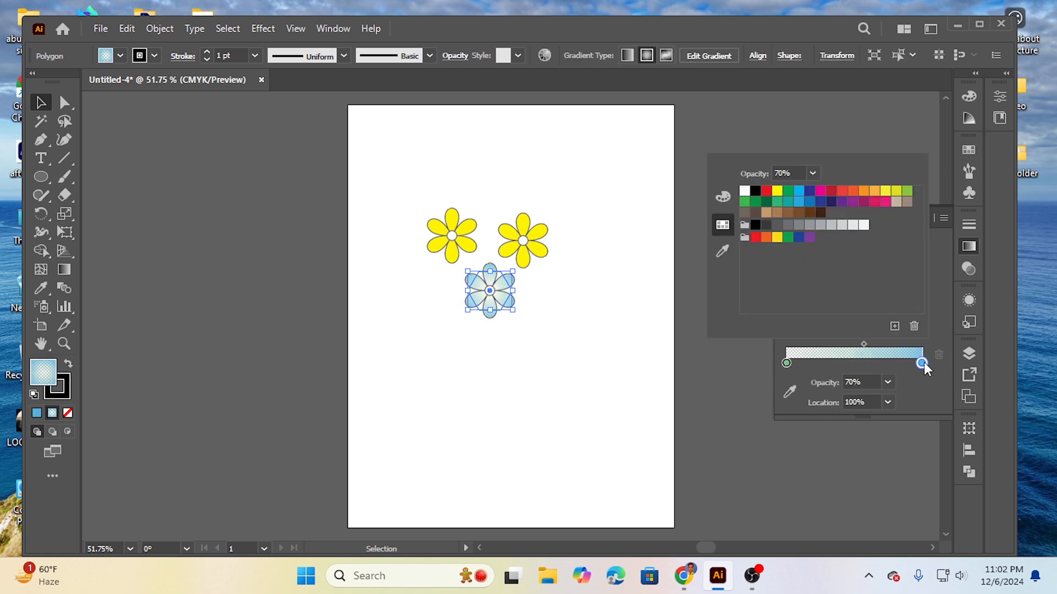
{"action": "left_click", "coordinate": [888, 381]}
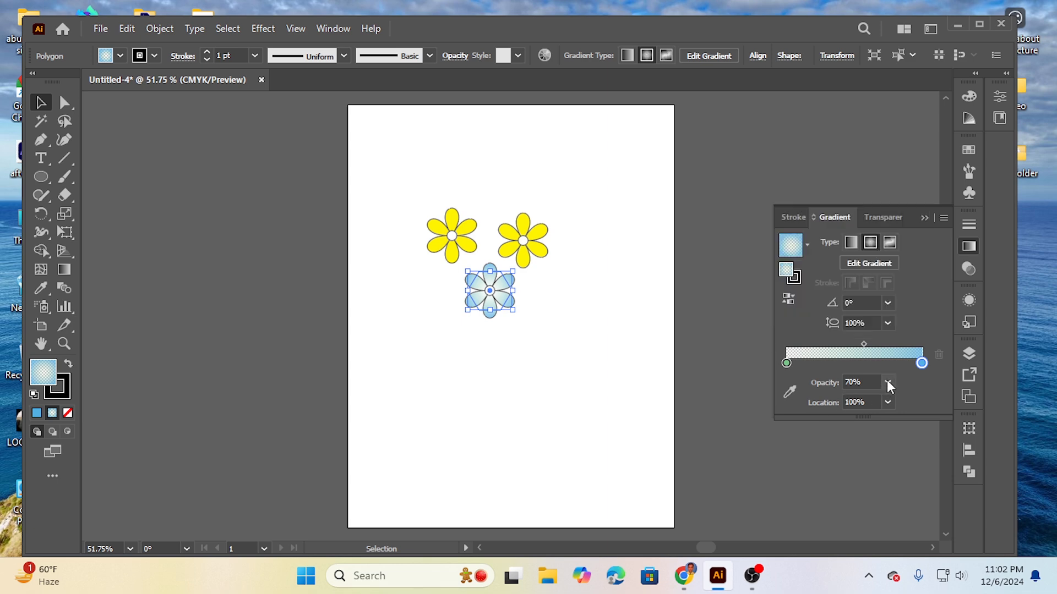
{"action": "left_click", "coordinate": [544, 313]}
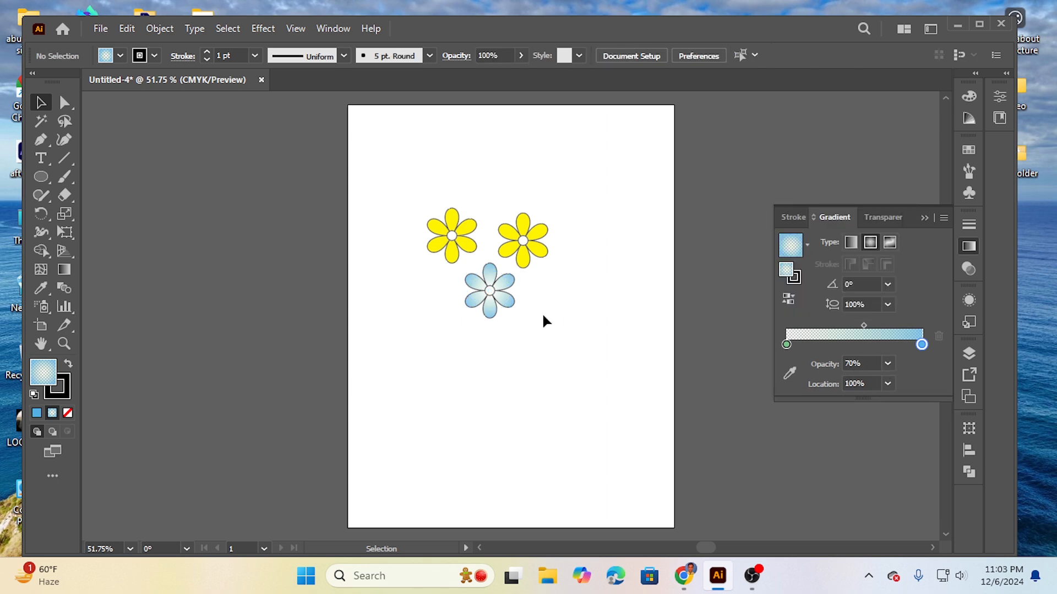
Step: Fill the upper-right flower with the dark red swatch and deselect it
{"action": "left_click", "coordinate": [546, 229]}
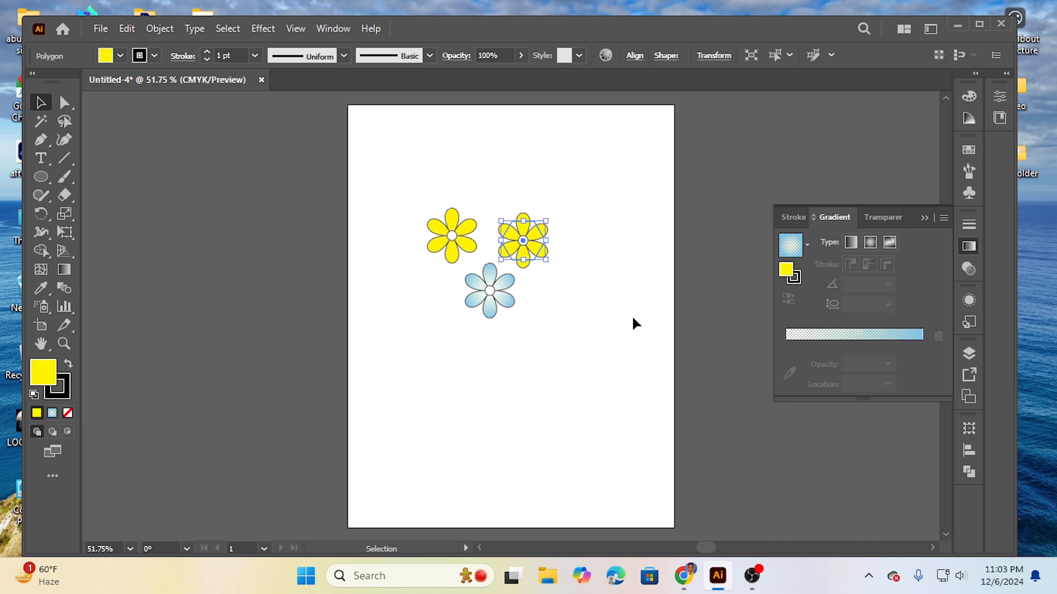
{"action": "left_click", "coordinate": [120, 56]}
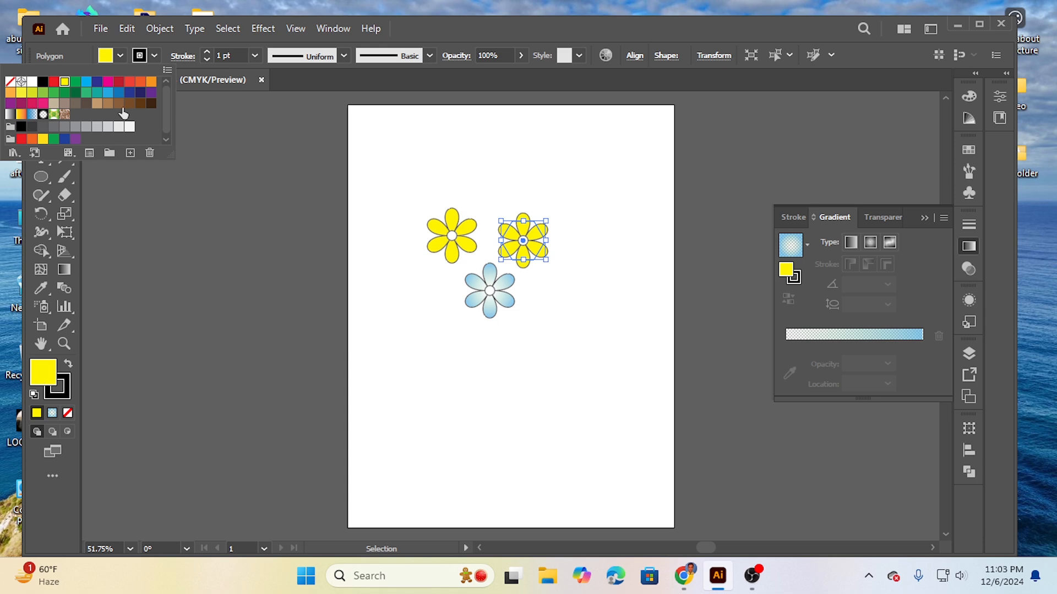
{"action": "left_click", "coordinate": [119, 81]}
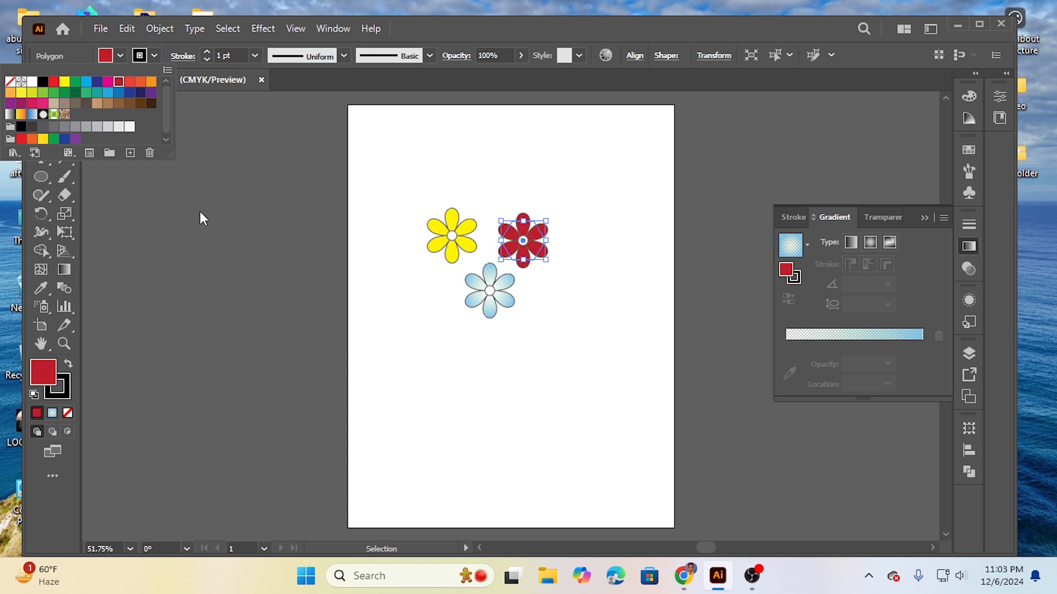
{"action": "left_click", "coordinate": [412, 273]}
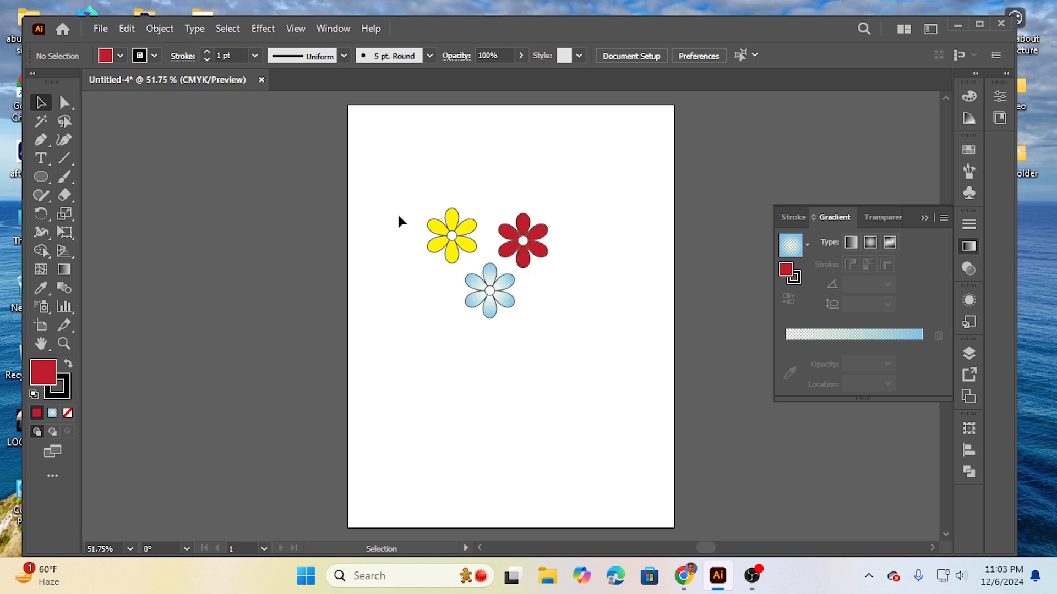
Step: Move the red flower level with the yellow one and shift the blue flower slightly up between them, keeping their white centres attached
{"action": "left_click_drag", "start_coordinate": [399, 216], "coordinate": [567, 326]}
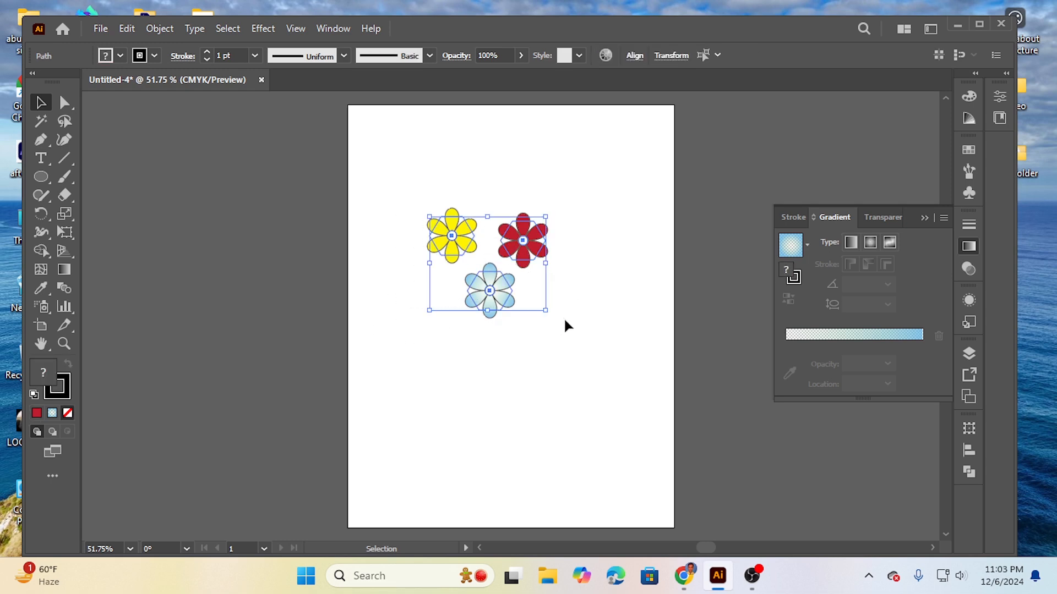
{"action": "left_click", "coordinate": [599, 234]}
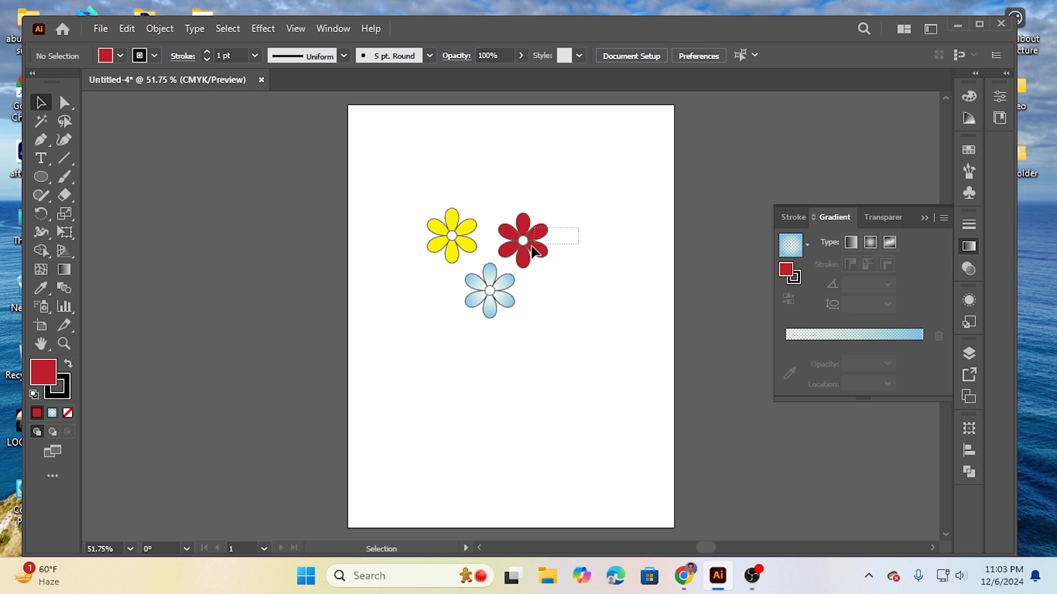
{"action": "left_click_drag", "start_coordinate": [516, 253], "coordinate": [523, 233]}
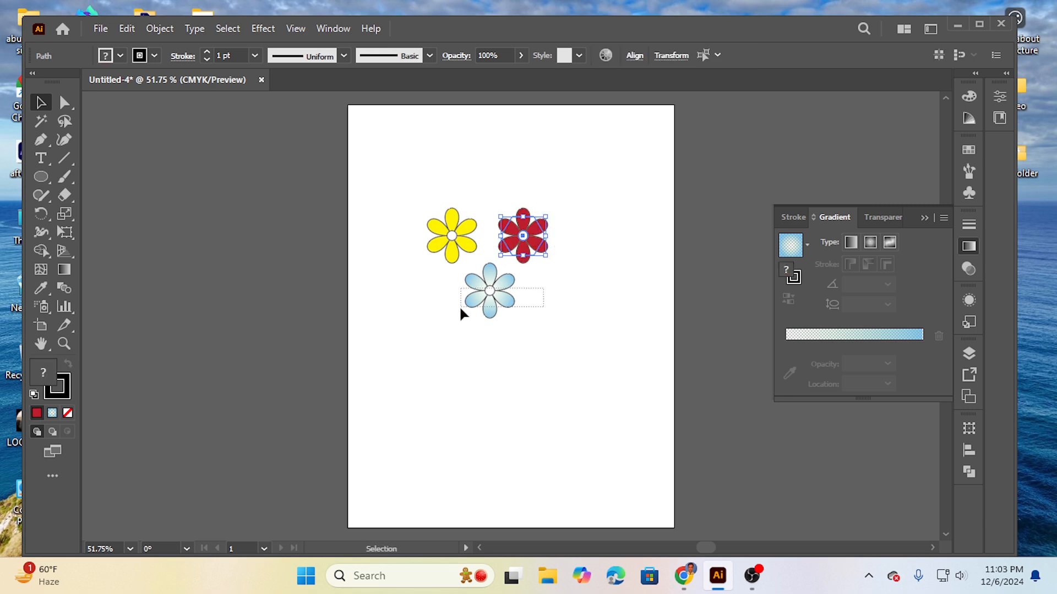
{"action": "left_click", "coordinate": [490, 292]}
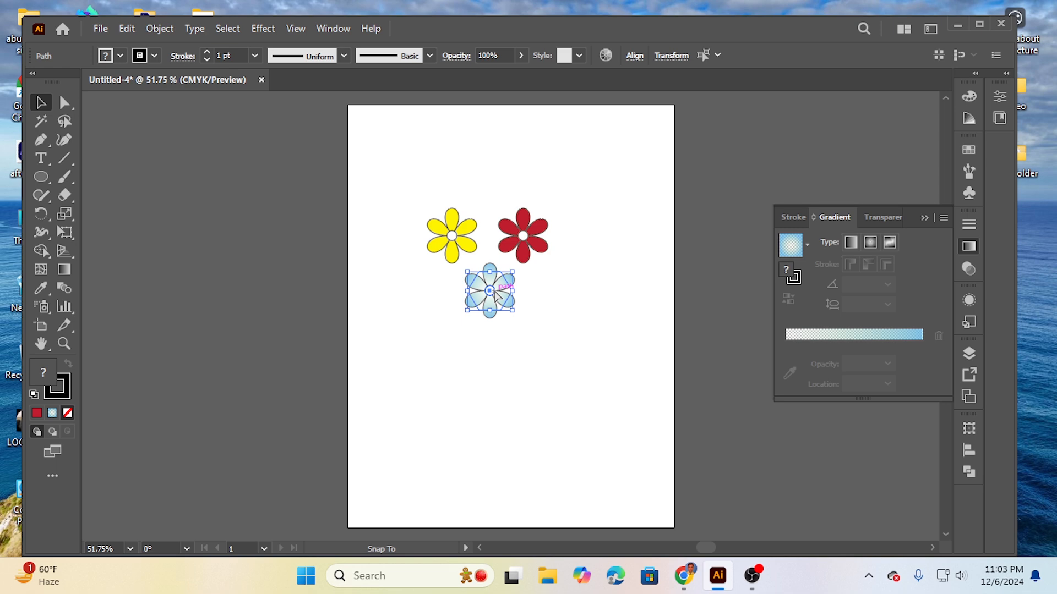
{"action": "left_click_drag", "start_coordinate": [495, 294], "coordinate": [488, 277]}
{"action": "left_click", "coordinate": [413, 227]}
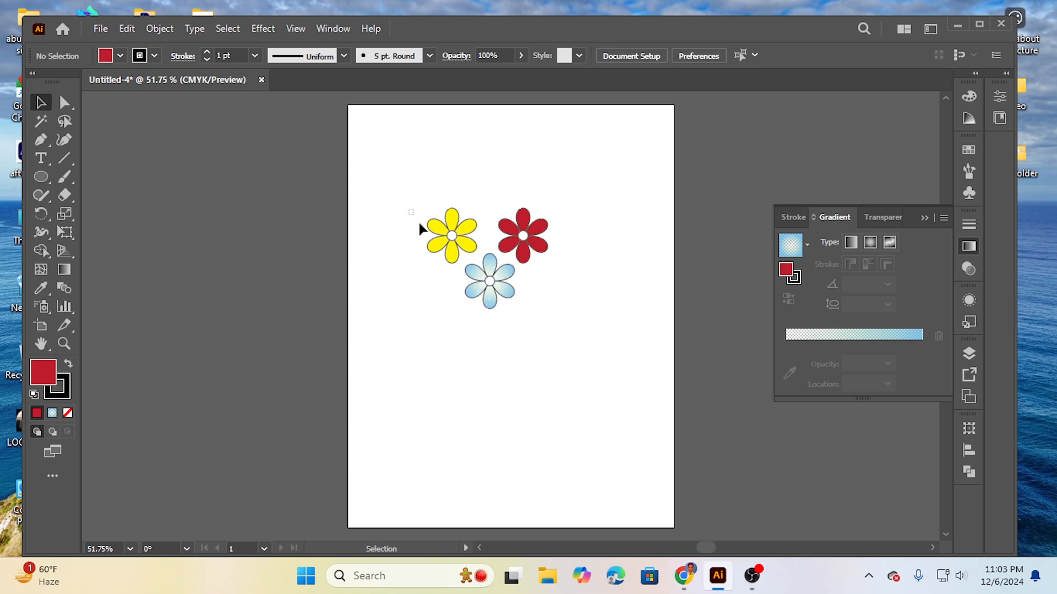
Step: Select the yellow, red and blue flowers together with their centres and put away the gradient settings
{"action": "left_click_drag", "start_coordinate": [420, 225], "coordinate": [589, 333]}
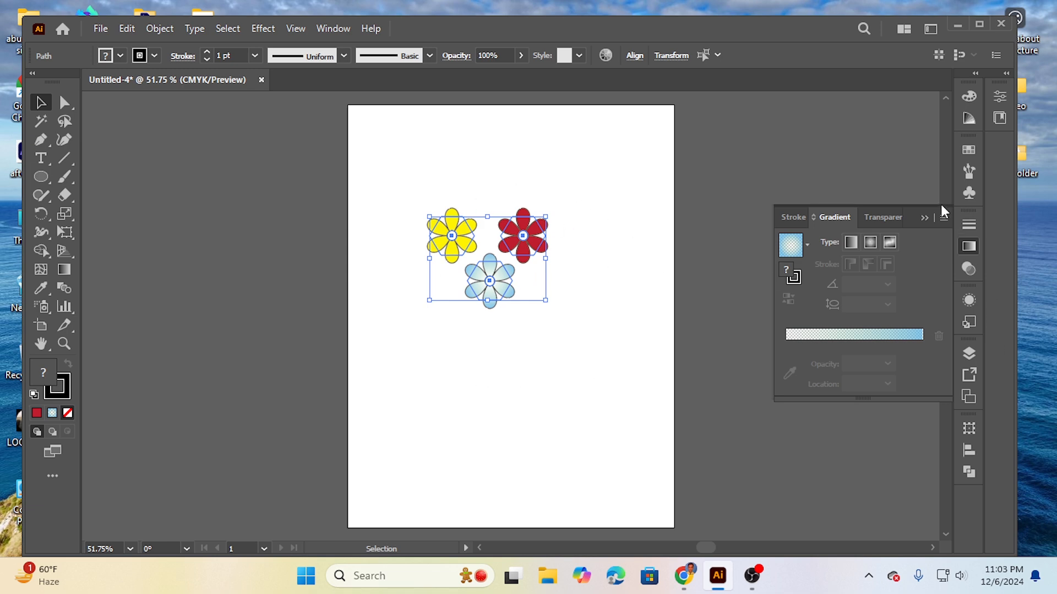
{"action": "left_click", "coordinate": [931, 218]}
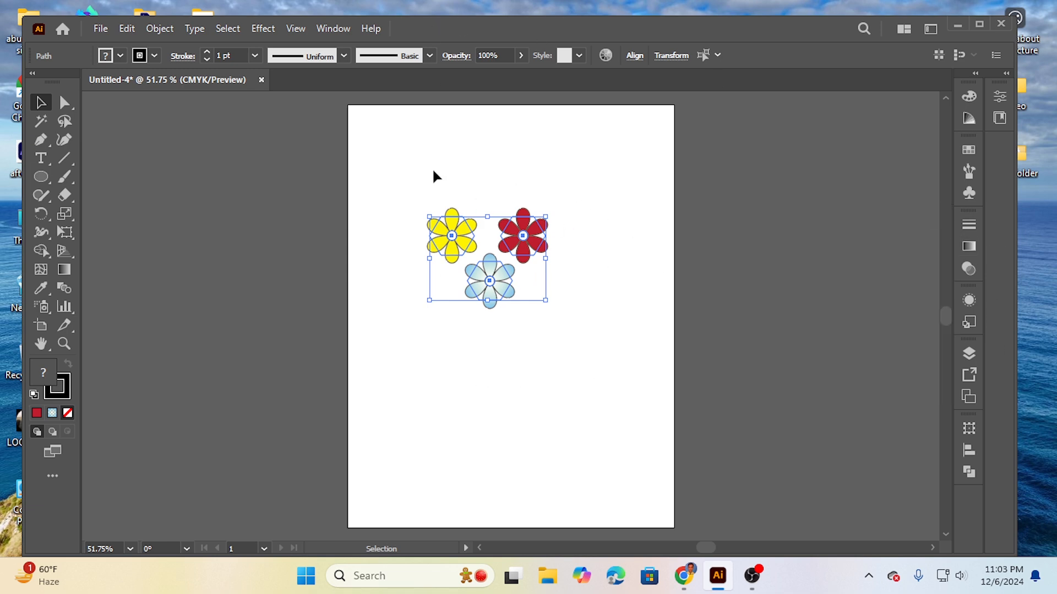
{"action": "left_click", "coordinate": [157, 29]}
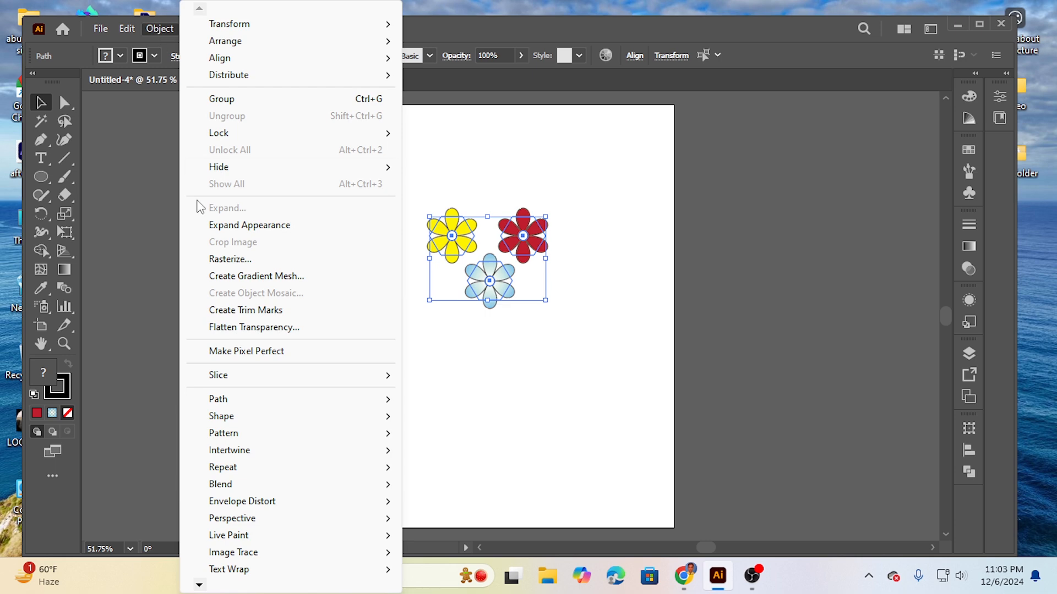
{"action": "mouse_move", "coordinate": [271, 438]}
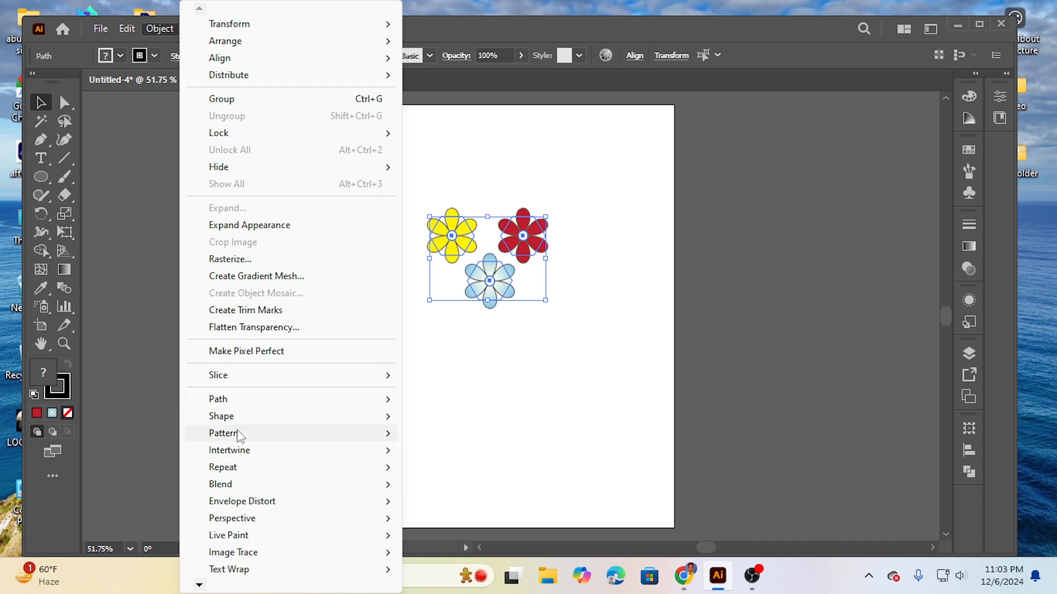
{"action": "mouse_move", "coordinate": [239, 434]}
{"action": "left_click", "coordinate": [448, 434]}
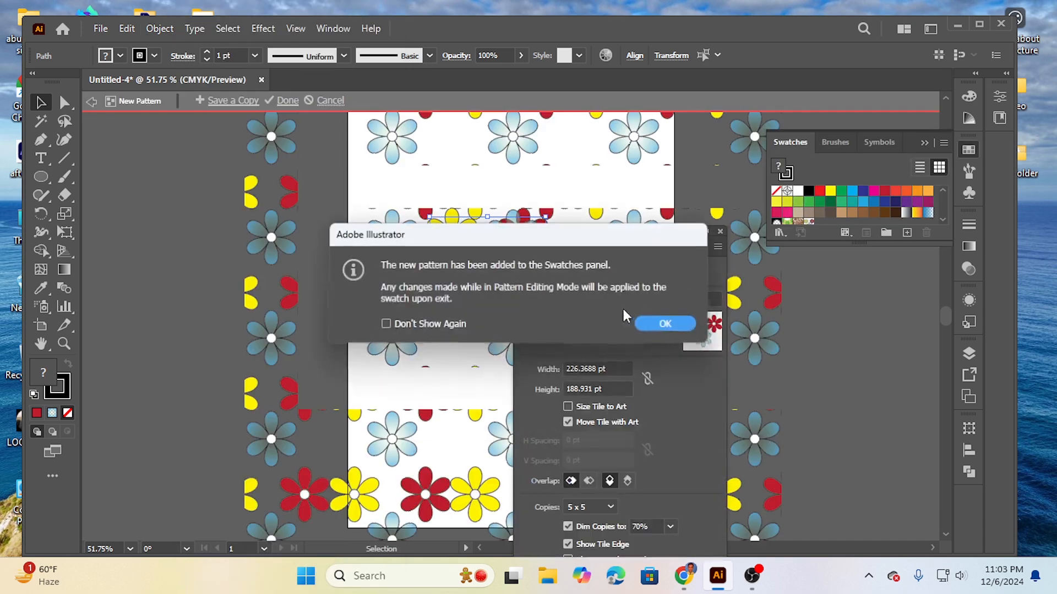
{"action": "left_click", "coordinate": [667, 325]}
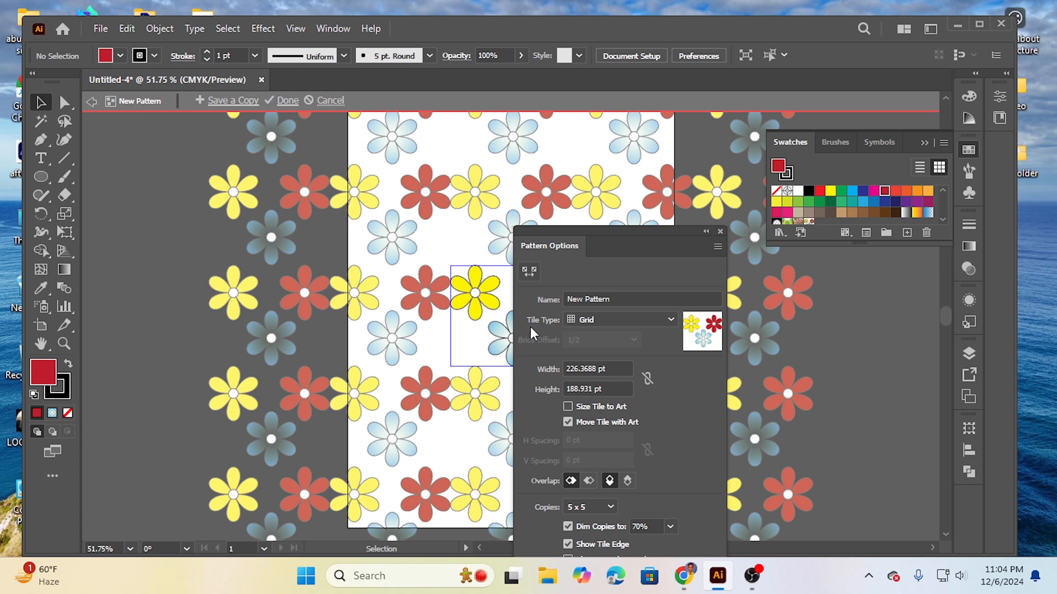
{"action": "key", "text": "Escape"}
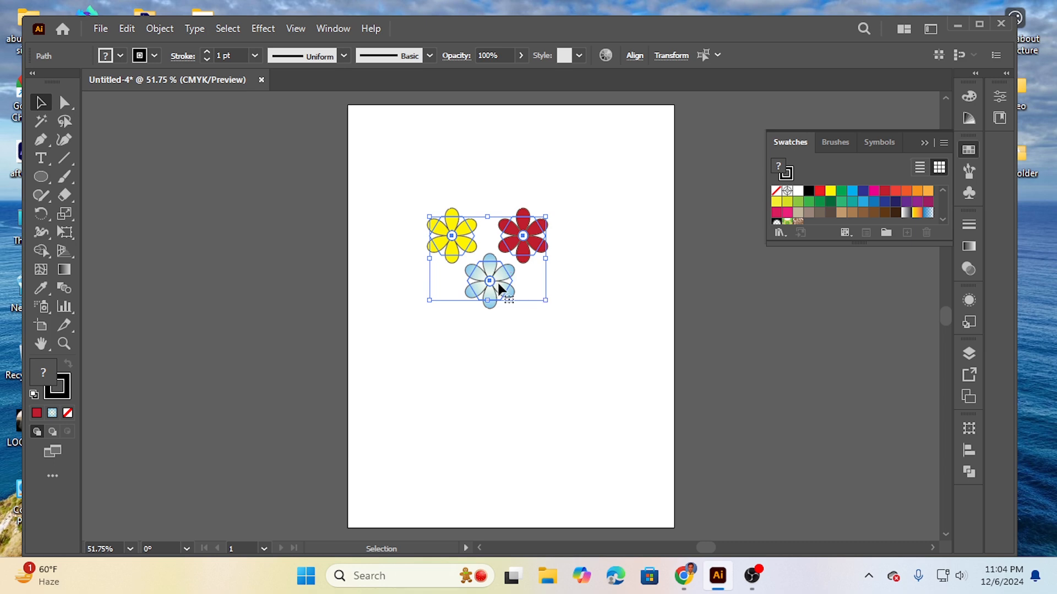
Step: Move the three selected flowers off the artboard to its upper left and make a new pattern from them, accepting the notice
{"action": "left_click_drag", "start_coordinate": [499, 283], "coordinate": [218, 223]}
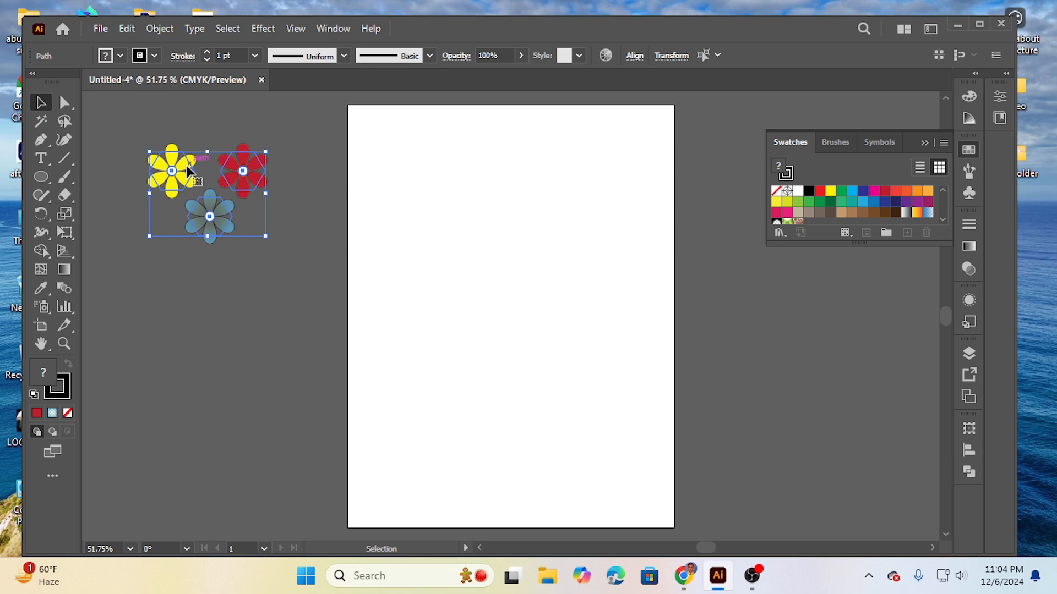
{"action": "left_click_drag", "start_coordinate": [191, 183], "coordinate": [178, 146]}
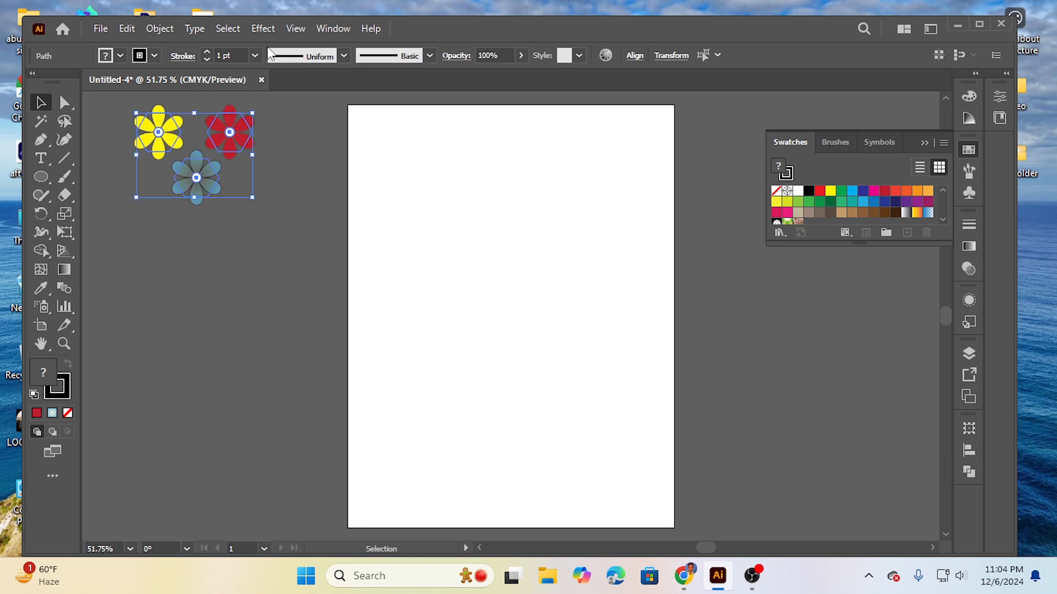
{"action": "left_click", "coordinate": [158, 29]}
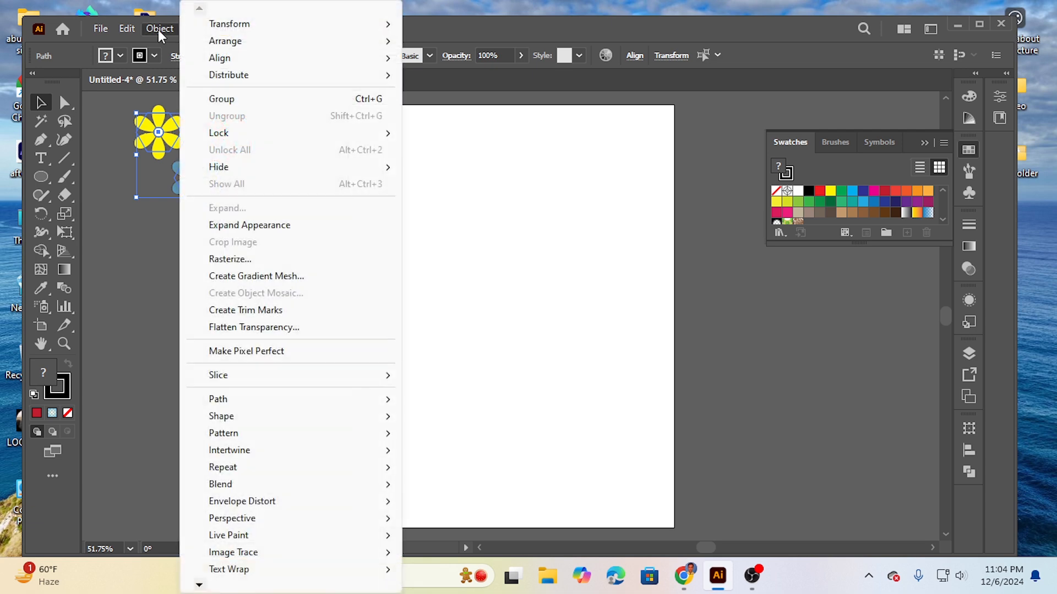
{"action": "mouse_move", "coordinate": [237, 437]}
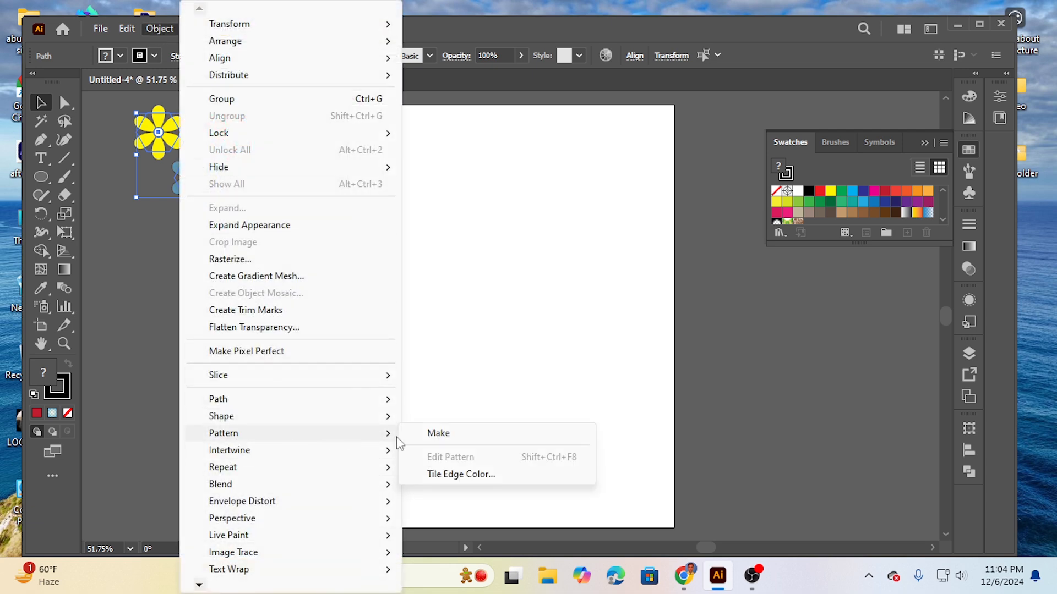
{"action": "left_click", "coordinate": [440, 435]}
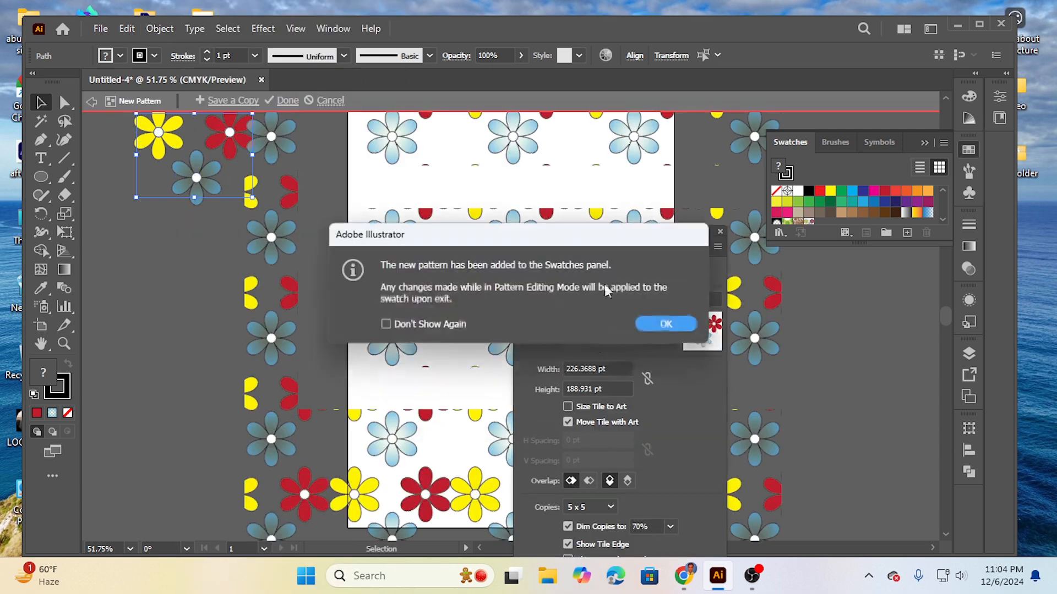
{"action": "left_click", "coordinate": [666, 324]}
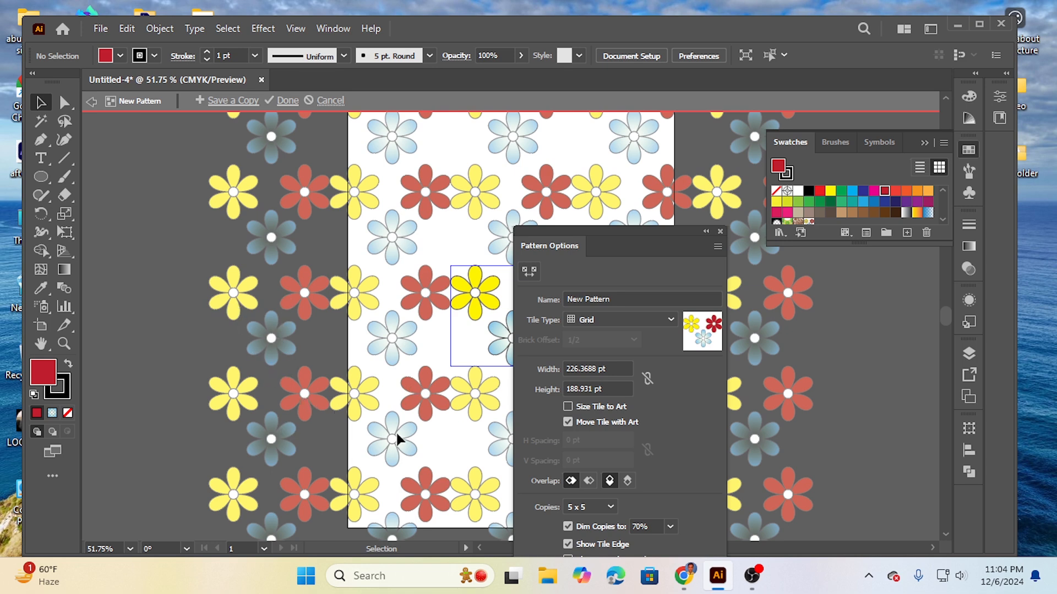
Step: Try the Brick by Row tile type, set the pattern to Brick by Column instead, and collapse the pattern options
{"action": "left_click", "coordinate": [627, 320]}
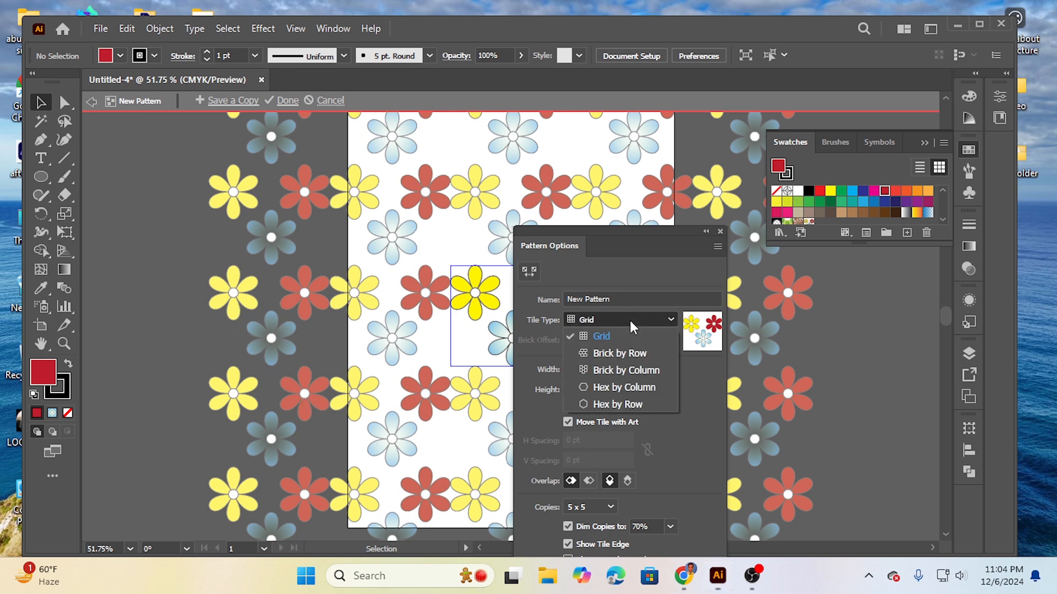
{"action": "left_click", "coordinate": [622, 352]}
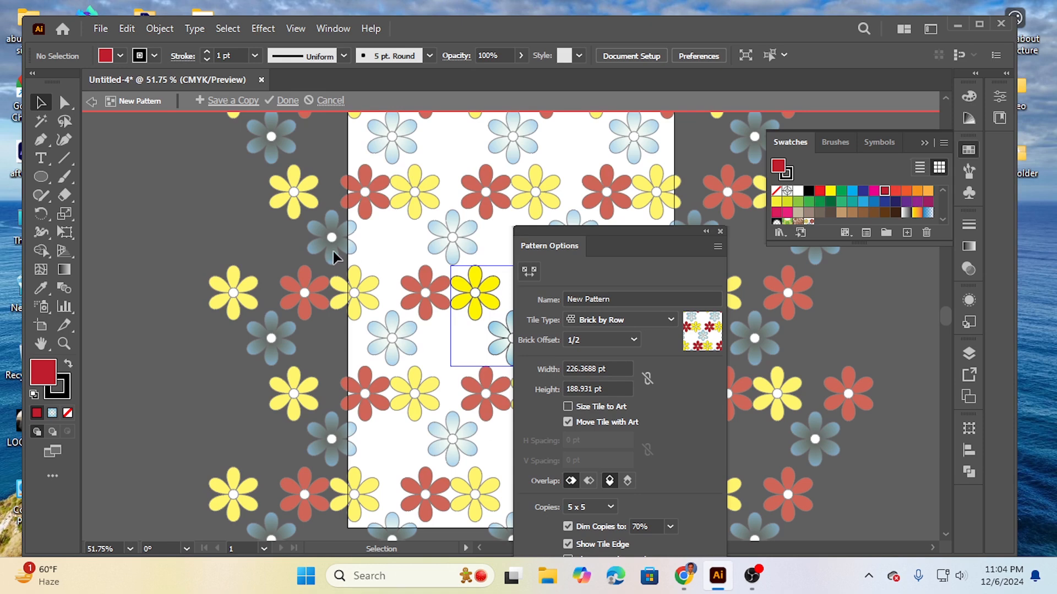
{"action": "left_click", "coordinate": [632, 318]}
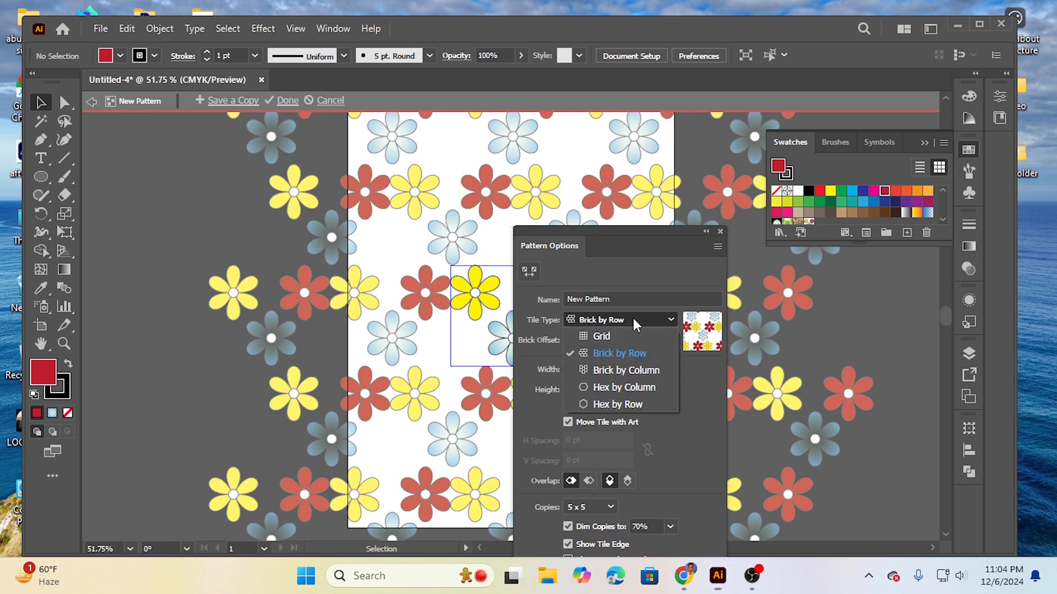
{"action": "left_click", "coordinate": [610, 372]}
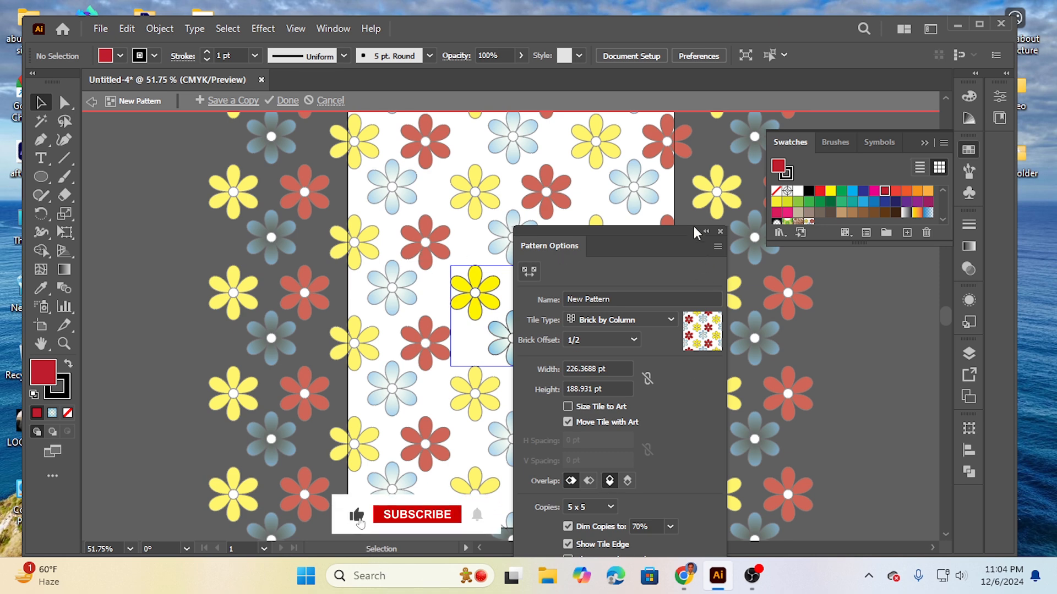
{"action": "left_click", "coordinate": [705, 235]}
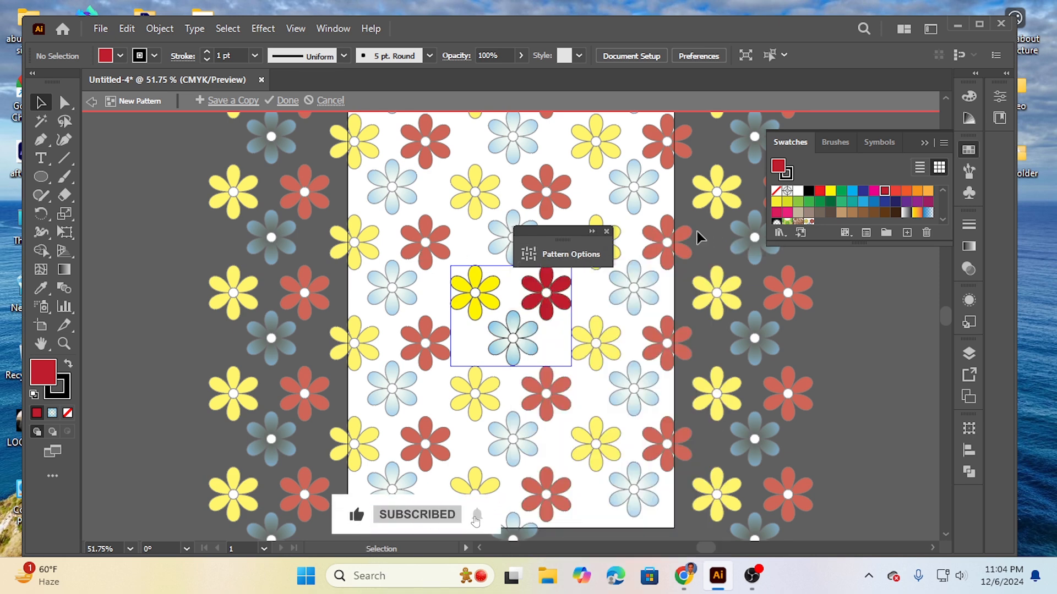
Step: Expand the pattern options again, finish editing the new pattern, and bring the pattern swatches into view
{"action": "left_click", "coordinate": [593, 232]}
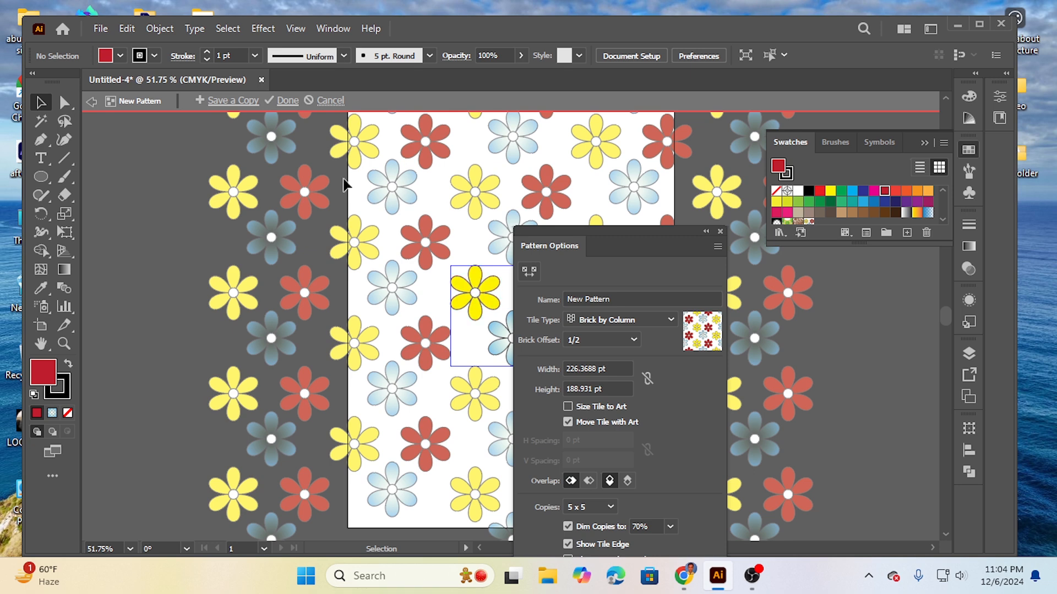
{"action": "left_click", "coordinate": [288, 101]}
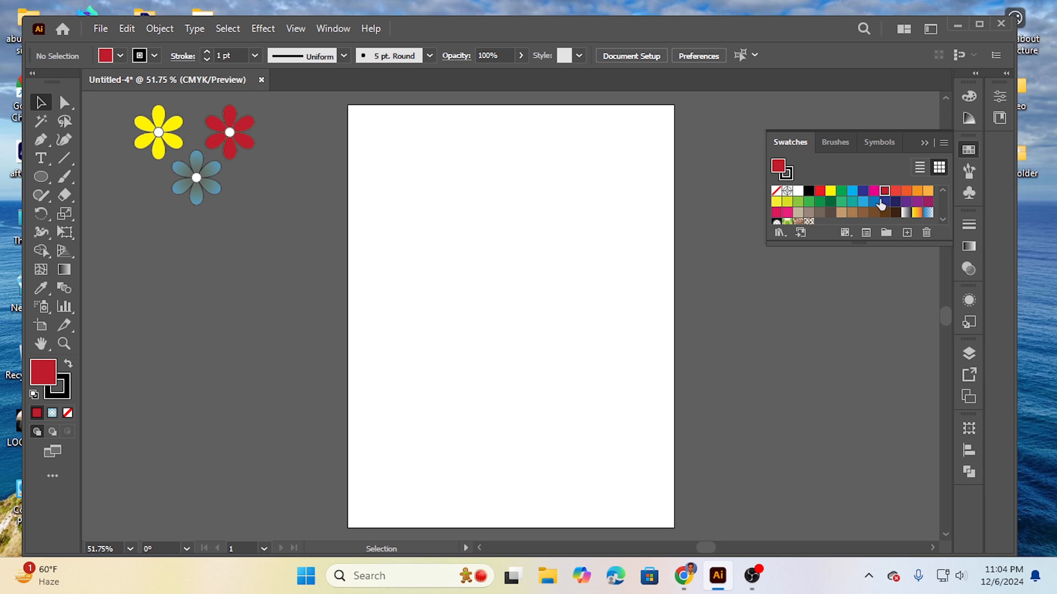
{"action": "scroll", "coordinate": [880, 205], "scroll_direction": "down", "scroll_amount": 3}
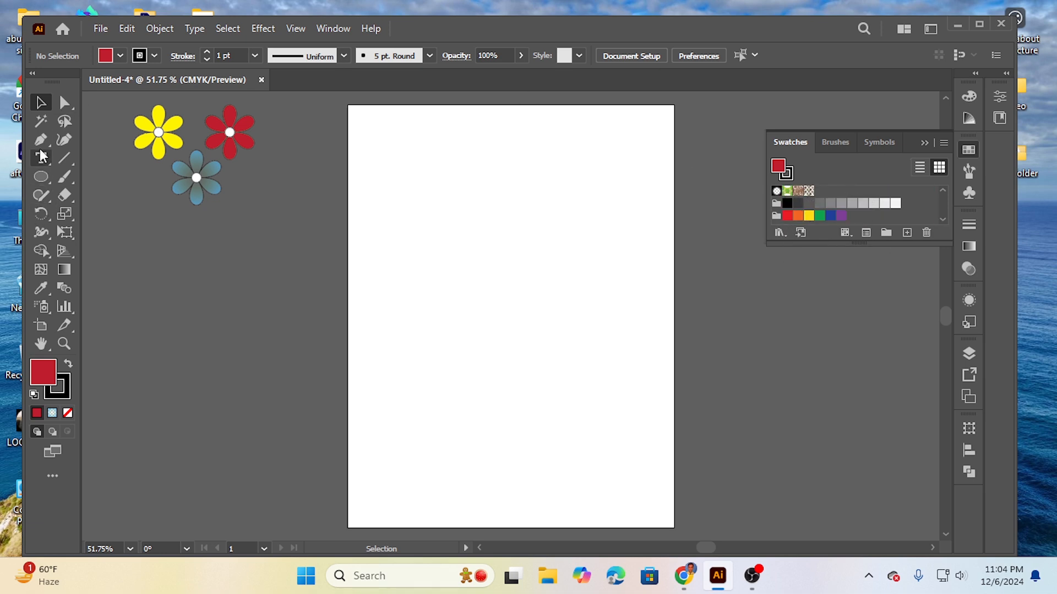
Step: Draw a square with the Rectangle tool spanning the artboard's full width and fill it with dark blue
{"action": "left_click_drag", "start_coordinate": [35, 179], "coordinate": [96, 175]}
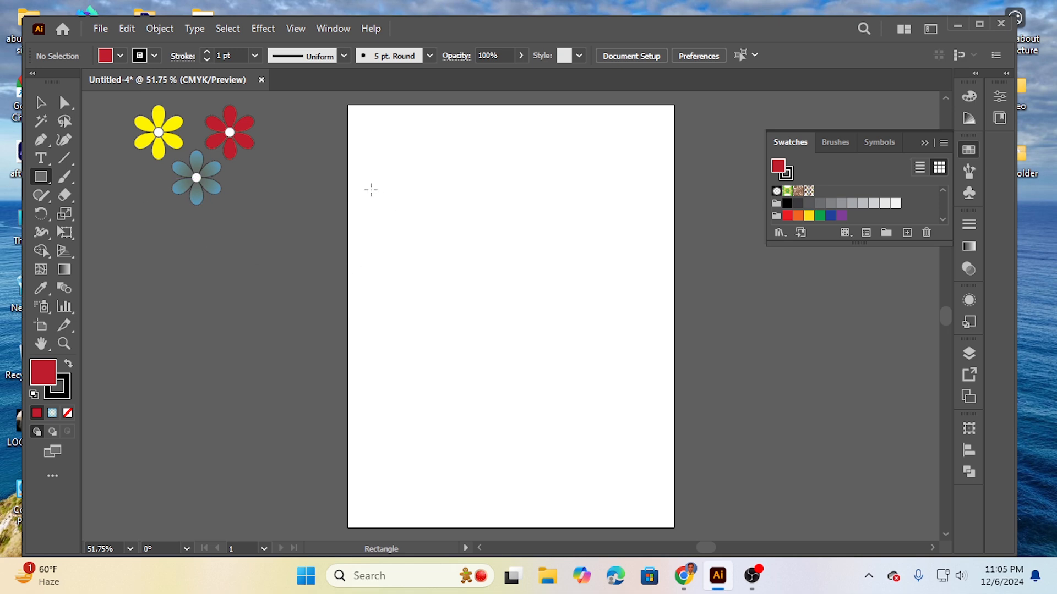
{"action": "left_click_drag", "start_coordinate": [348, 183], "coordinate": [673, 509]}
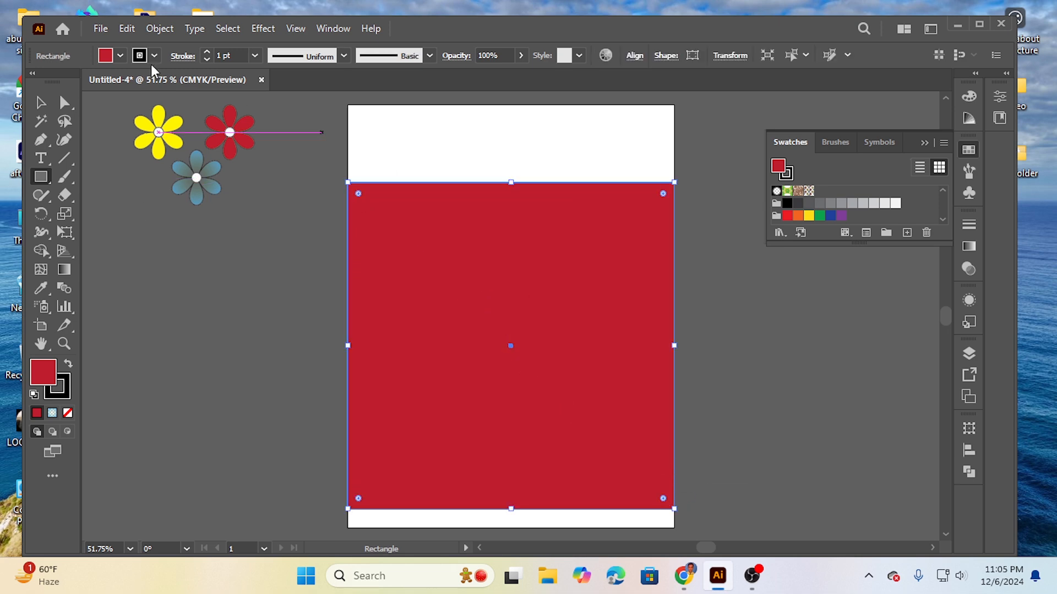
{"action": "left_click", "coordinate": [120, 55]}
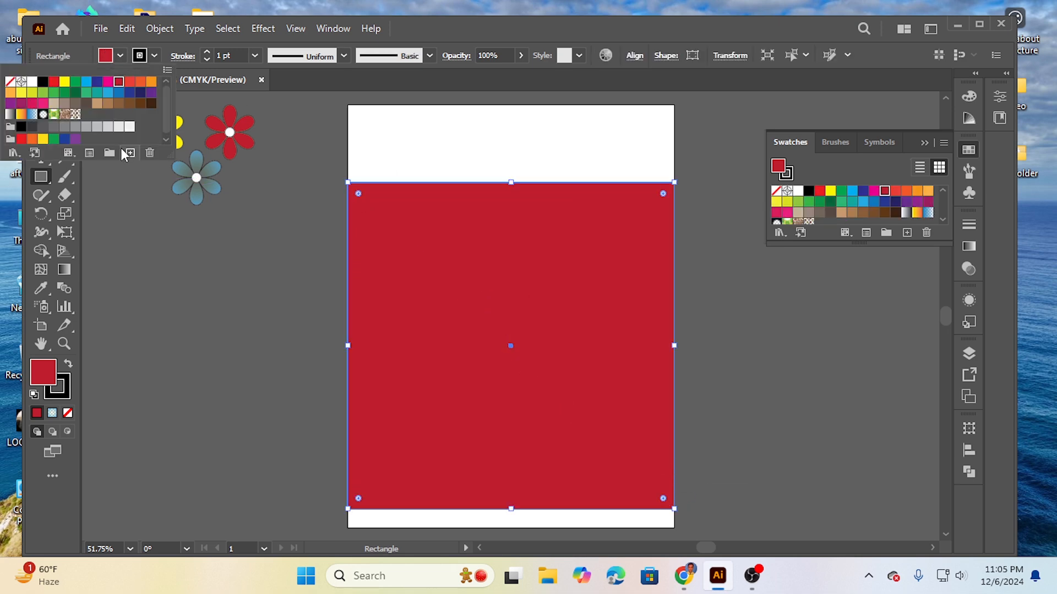
{"action": "left_click", "coordinate": [70, 142]}
{"action": "left_click", "coordinate": [64, 139]}
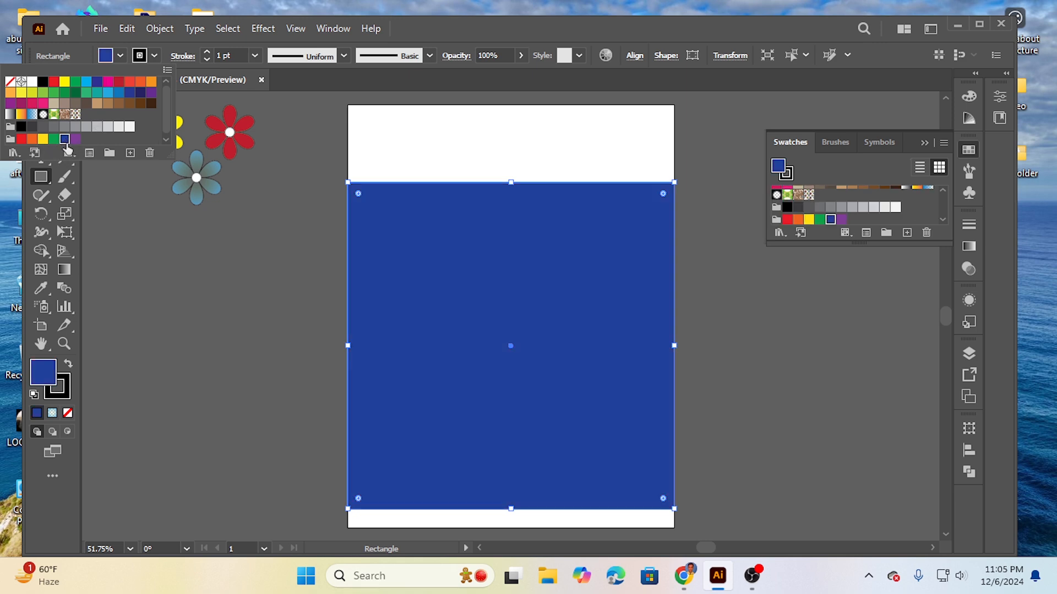
{"action": "left_click", "coordinate": [461, 270]}
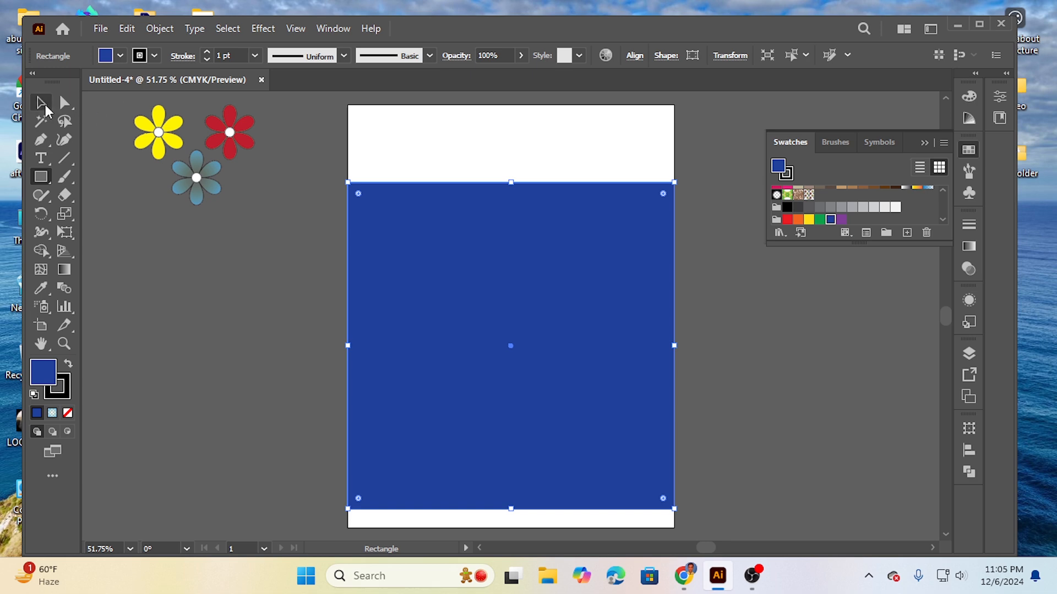
Step: Fill the selected square with the new flower pattern swatch
{"action": "left_click", "coordinate": [44, 106]}
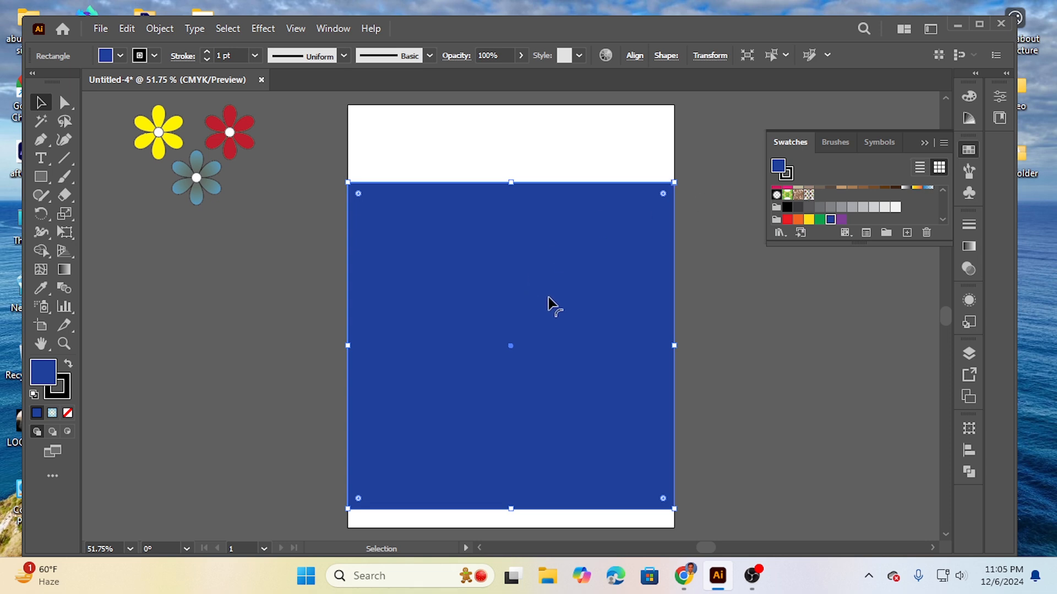
{"action": "left_click", "coordinate": [808, 195]}
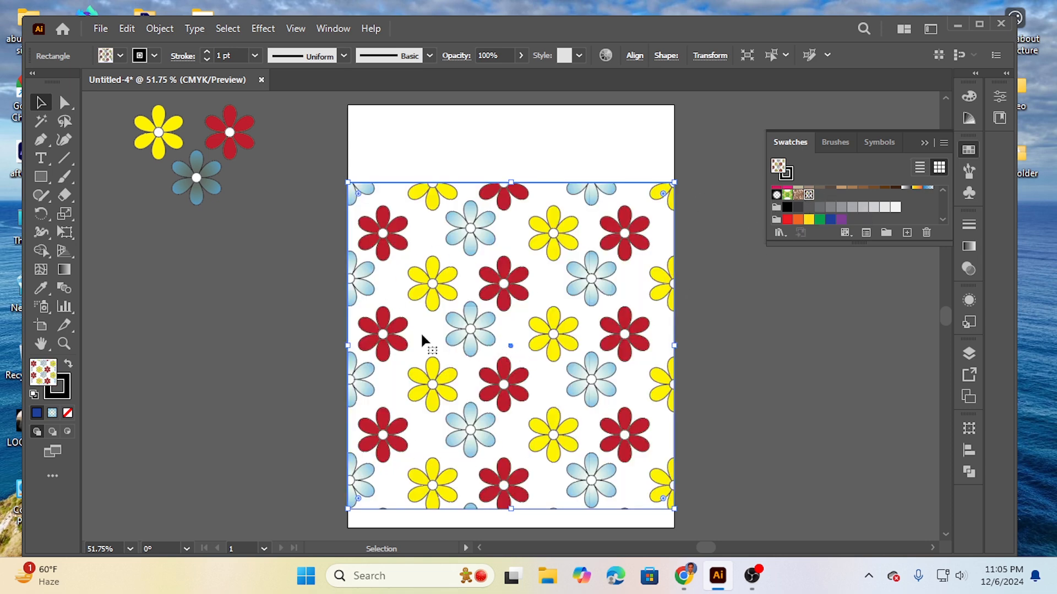
Step: Stretch the pattern-filled shape up to the artboard's top edge, slightly further down, and well beyond both sides of the artboard
{"action": "left_click_drag", "start_coordinate": [348, 347], "coordinate": [323, 394]}
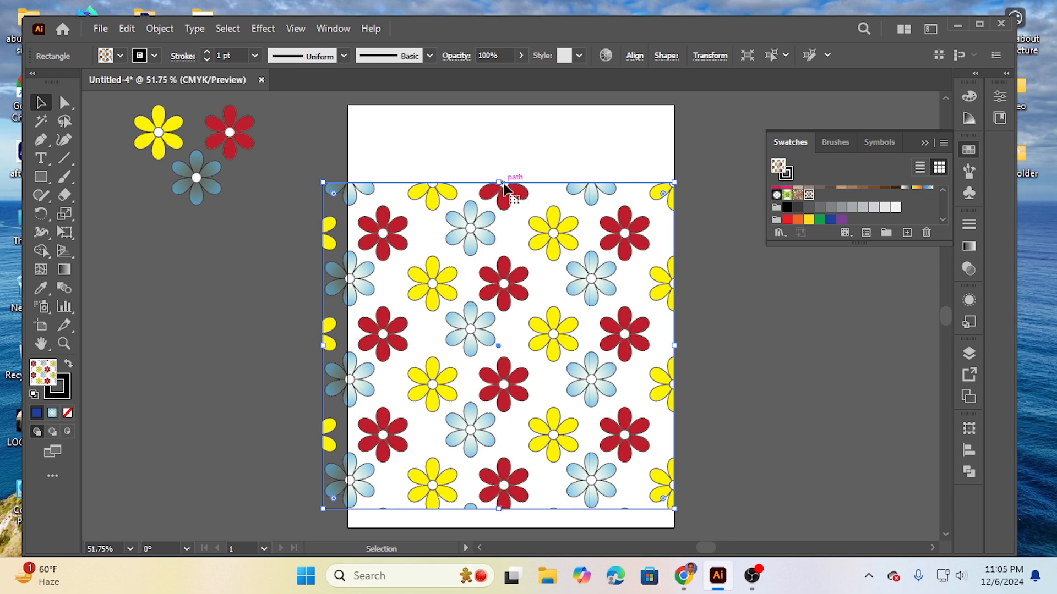
{"action": "left_click_drag", "start_coordinate": [498, 182], "coordinate": [500, 112]}
{"action": "left_click_drag", "start_coordinate": [502, 536], "coordinate": [499, 515]}
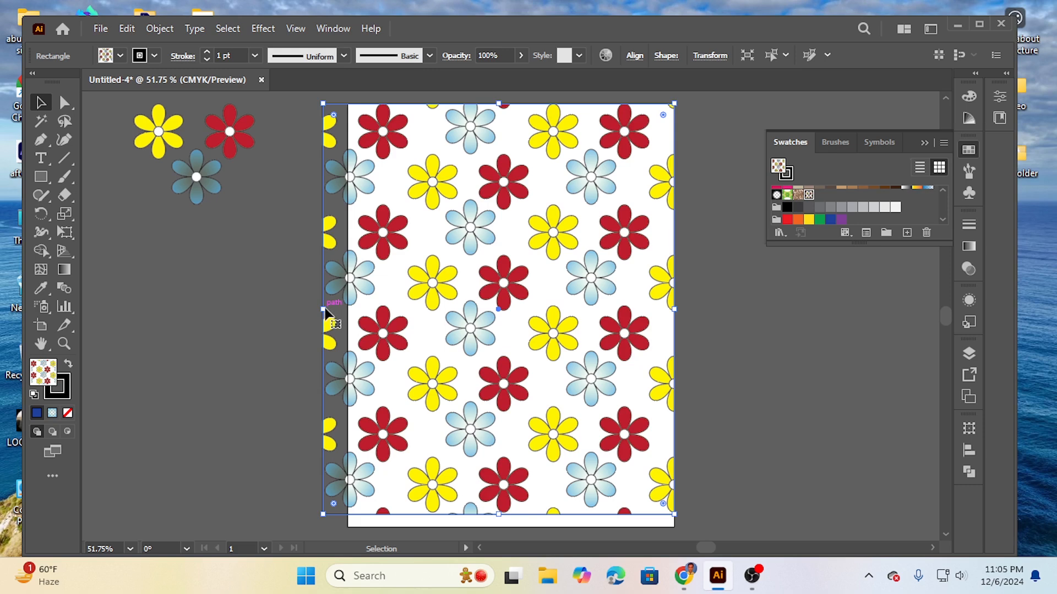
{"action": "left_click_drag", "start_coordinate": [323, 309], "coordinate": [353, 314]}
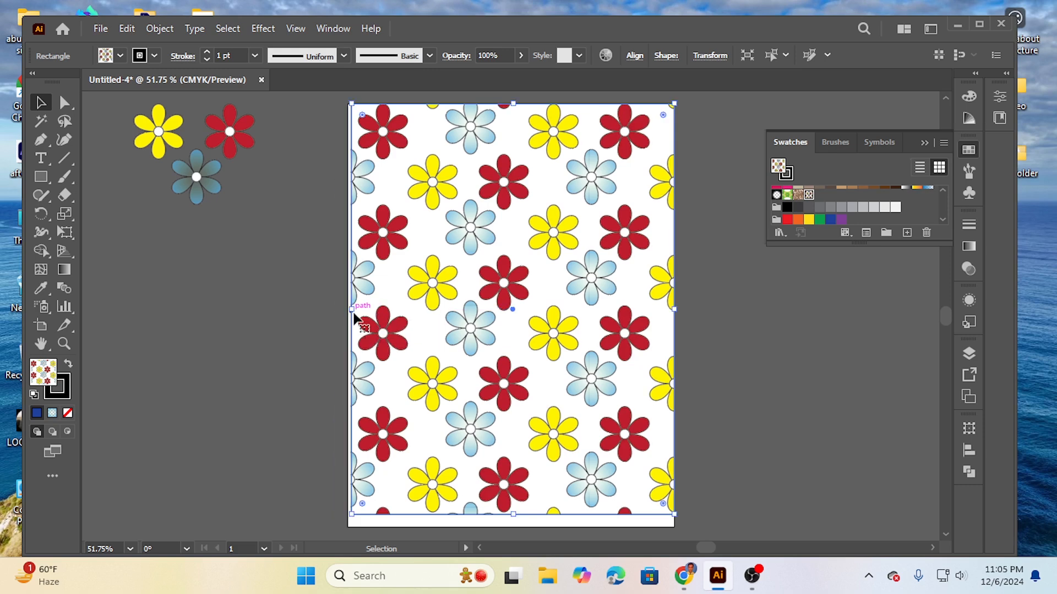
{"action": "left_click_drag", "start_coordinate": [675, 310], "coordinate": [887, 310]}
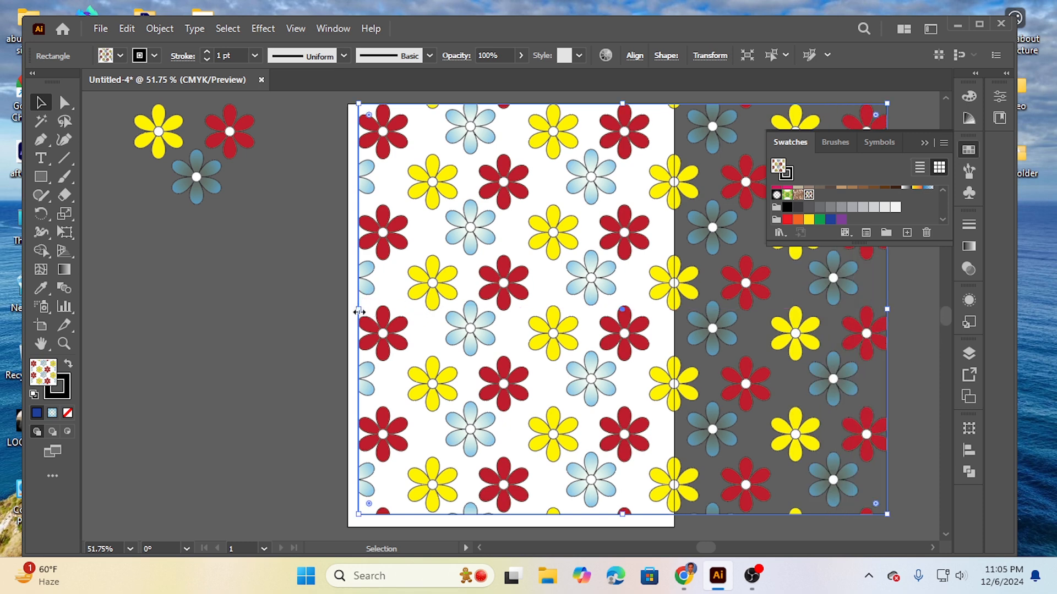
{"action": "left_click_drag", "start_coordinate": [358, 310], "coordinate": [219, 337]}
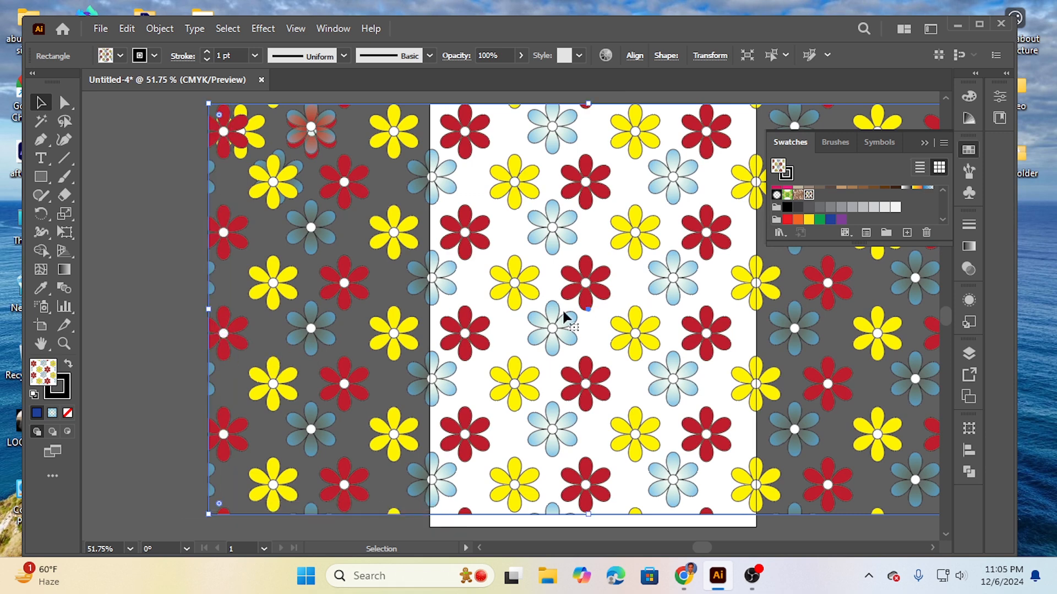